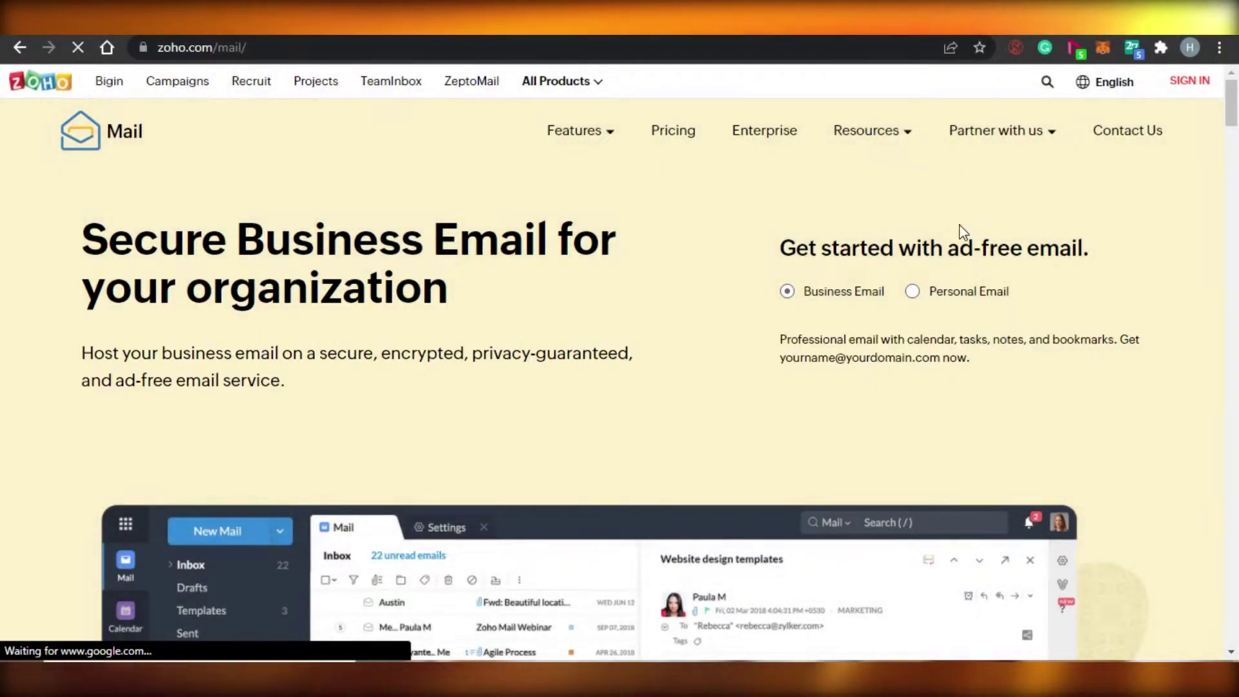
Browse the Zoho Mail homepage and briefly check the list of all Zoho products.
left_click_drag(1234, 106, 1233, 138)
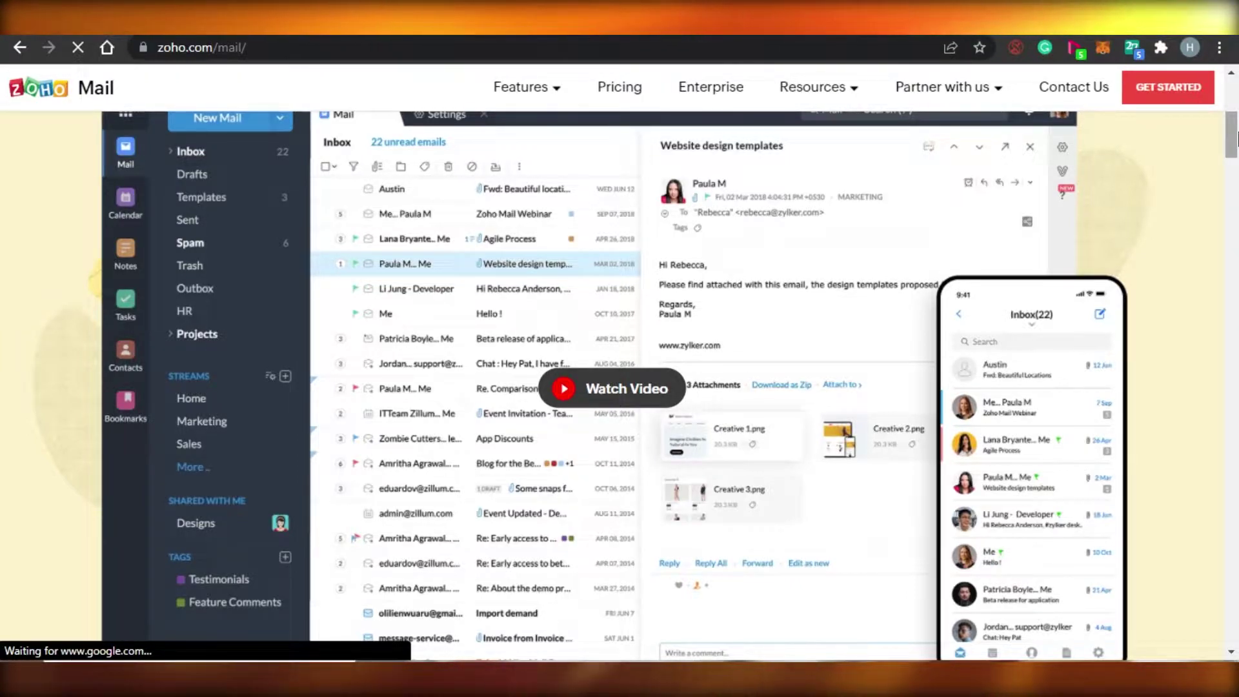
scroll(1236, 255, "down", 2)
scroll(1236, 255, "down", 5)
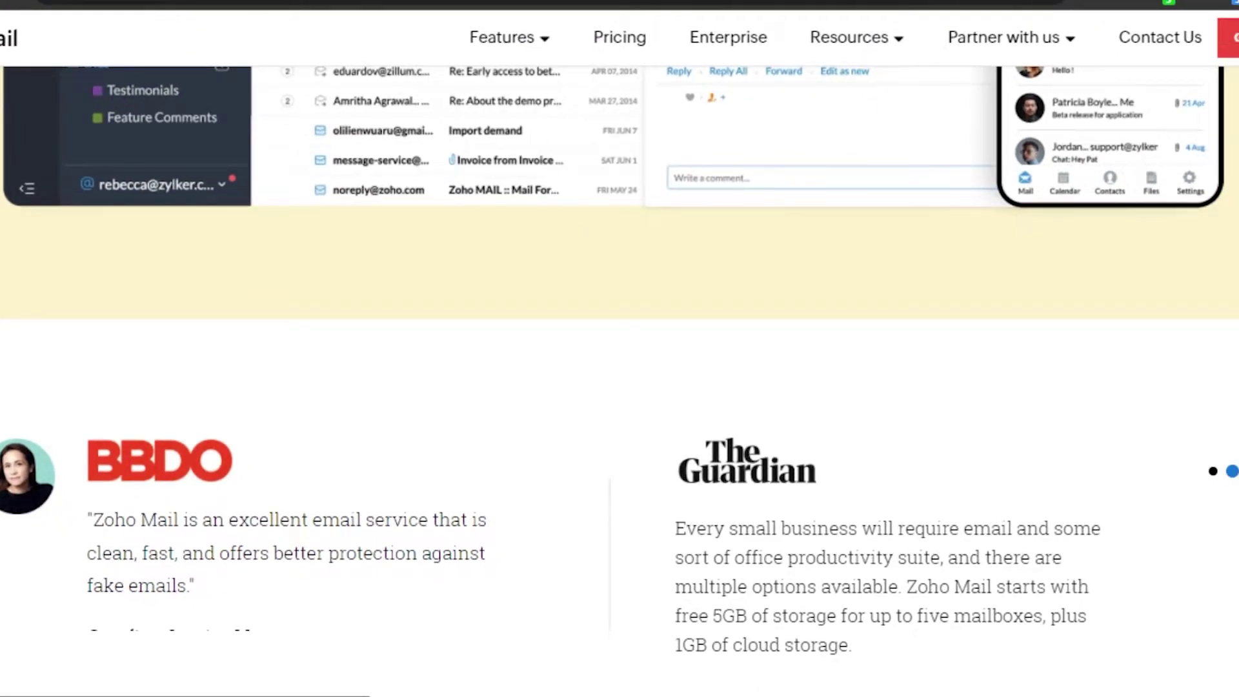
scroll(619, 349, "down", 1)
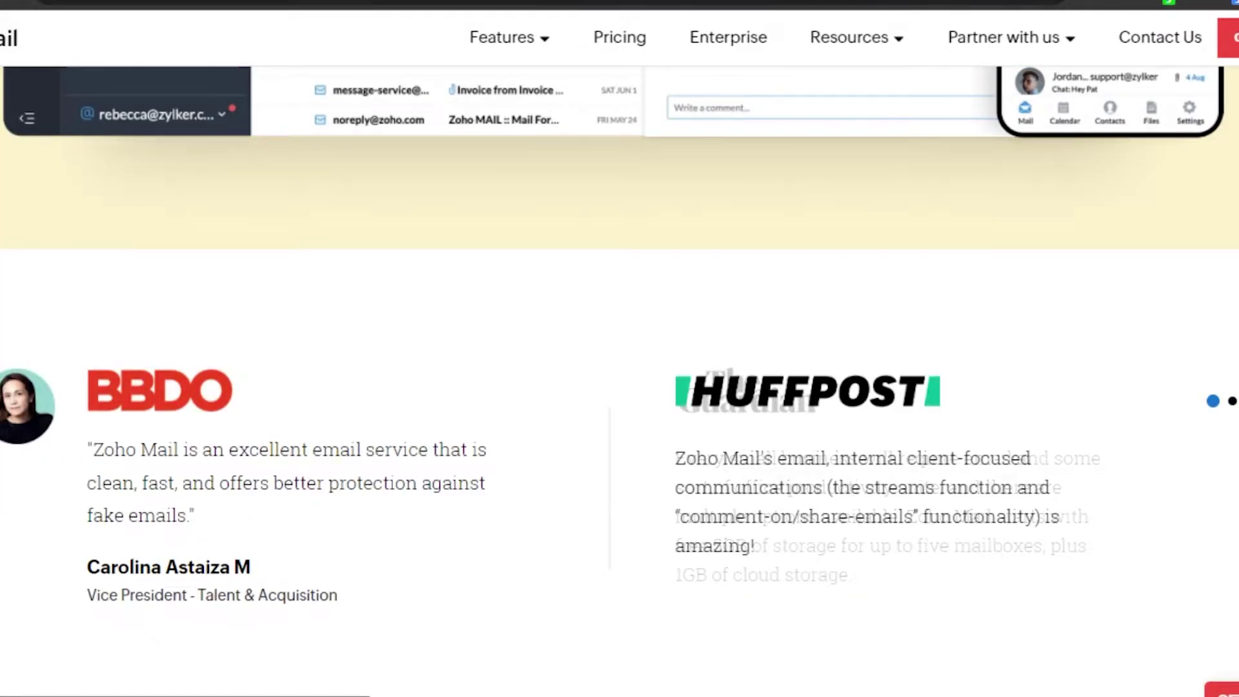
scroll(464, 36, "up", 1)
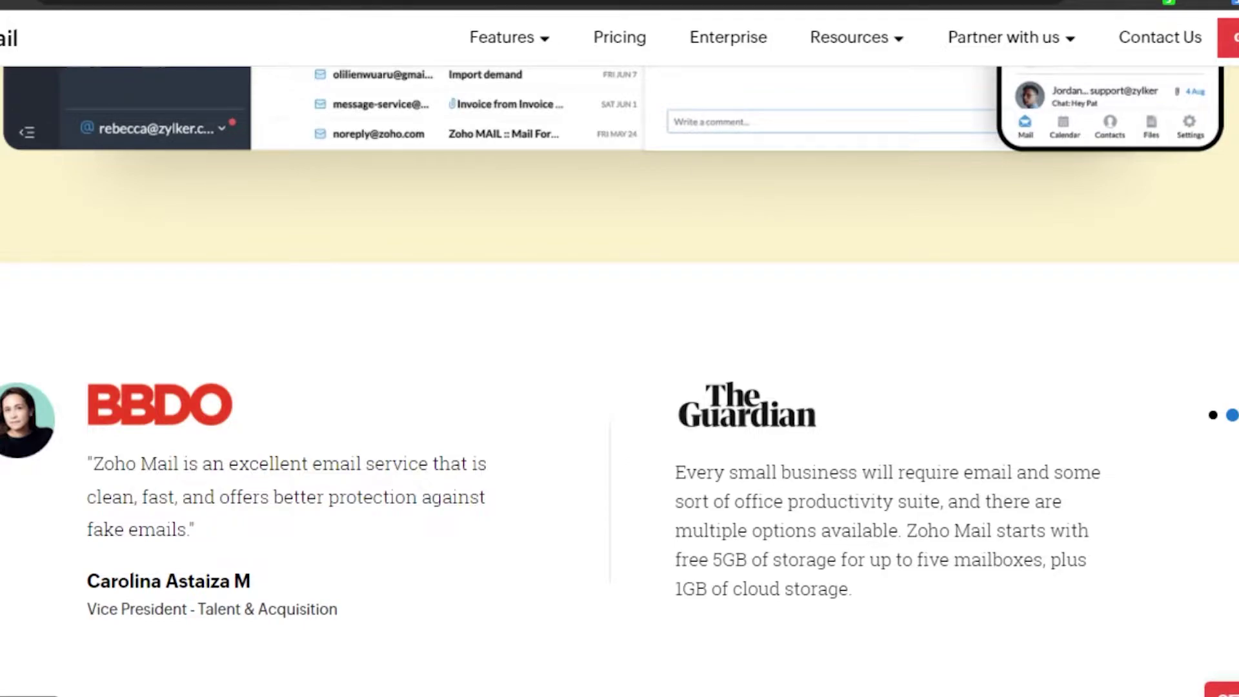
scroll(619, 356, "up", 10)
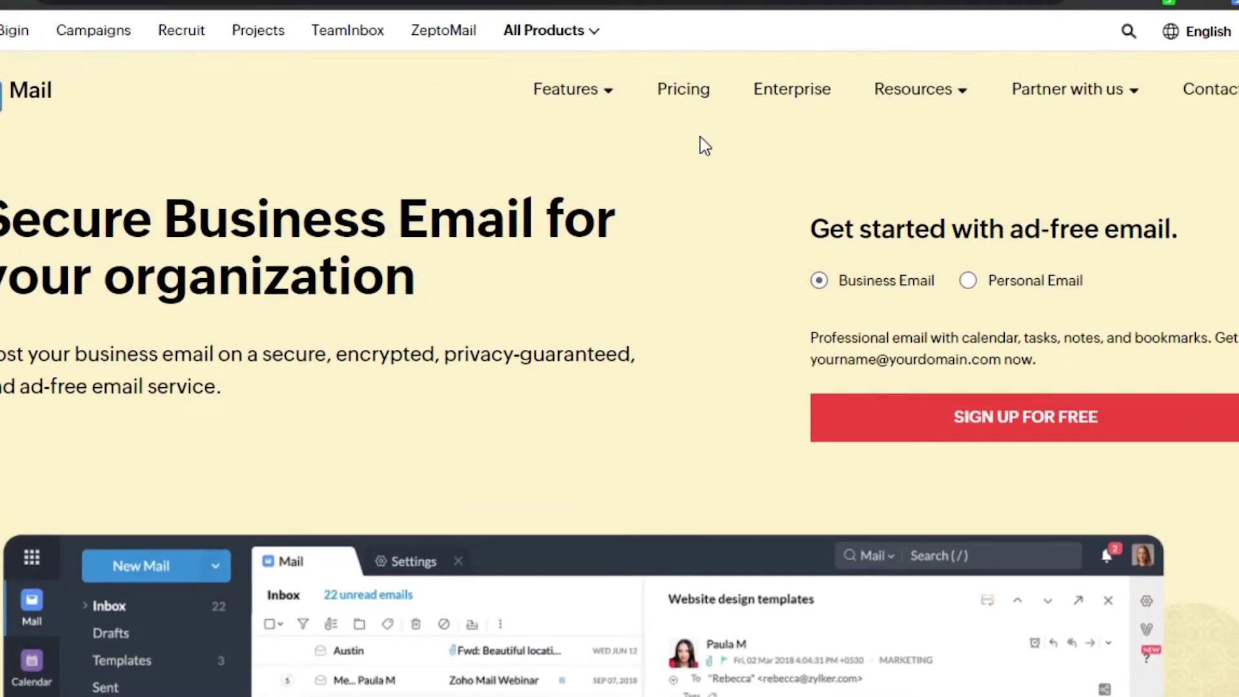
left_click(552, 30)
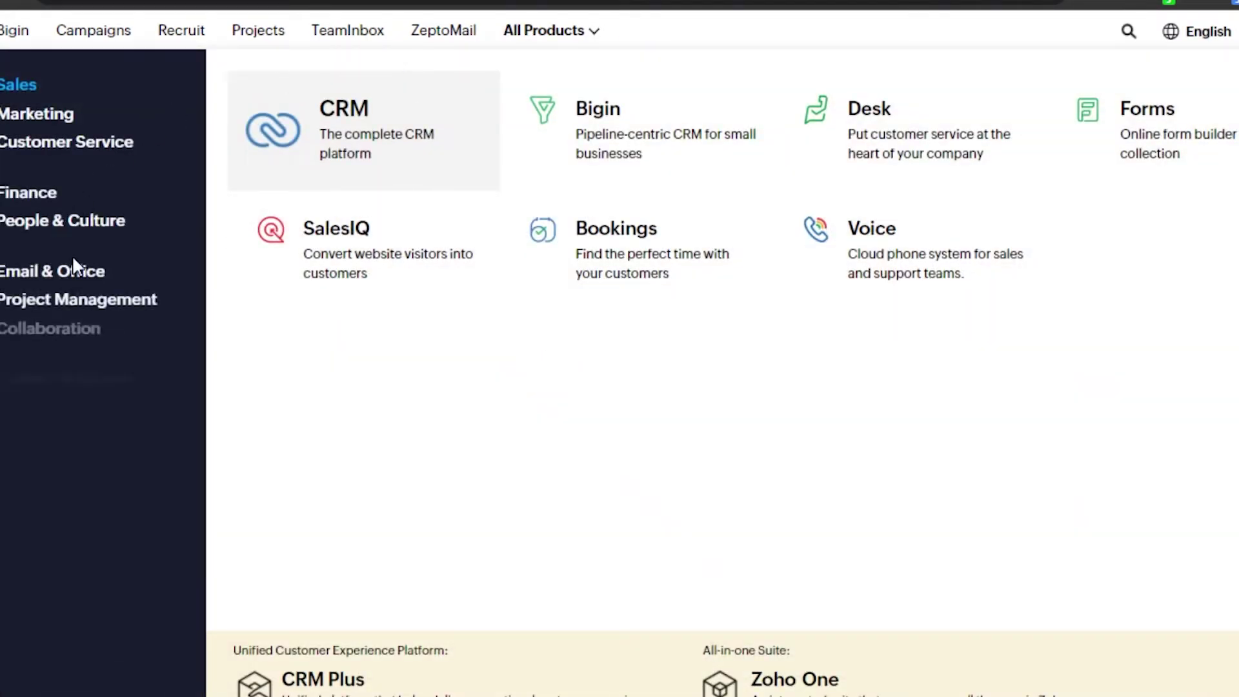
key("Escape")
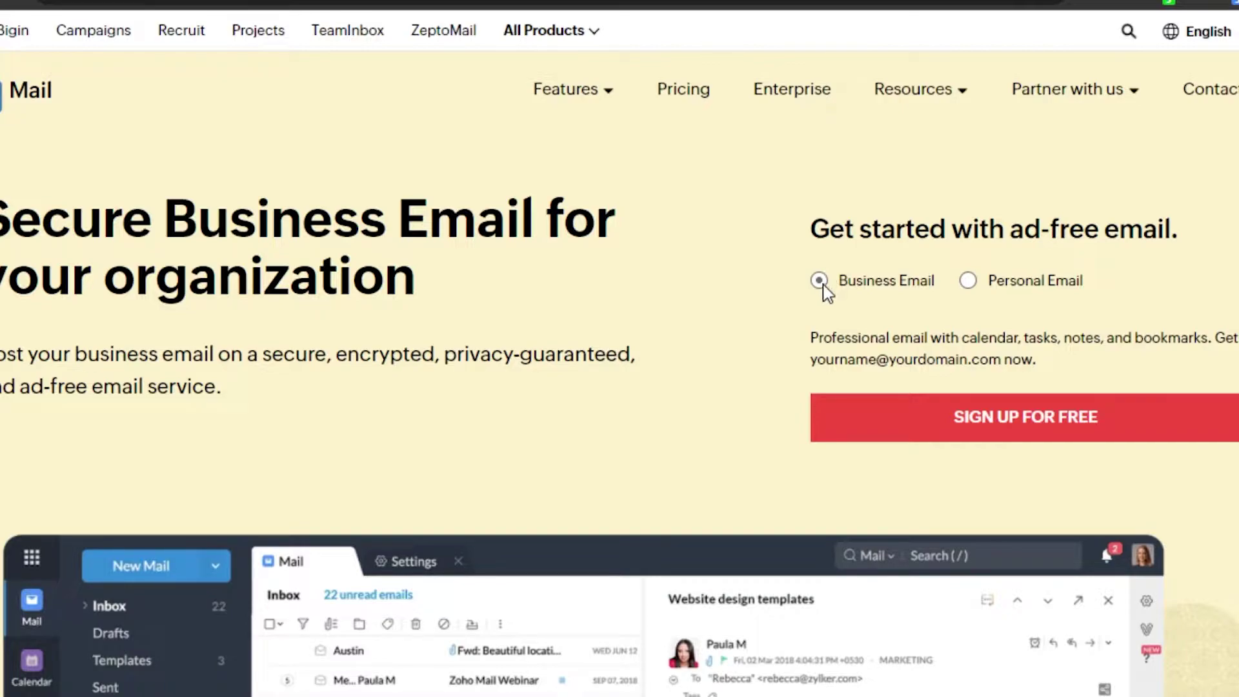
Go to Zoho Mail pricing and scroll down to the Forever Free Plan (five users, 5GB/User).
left_click(987, 423)
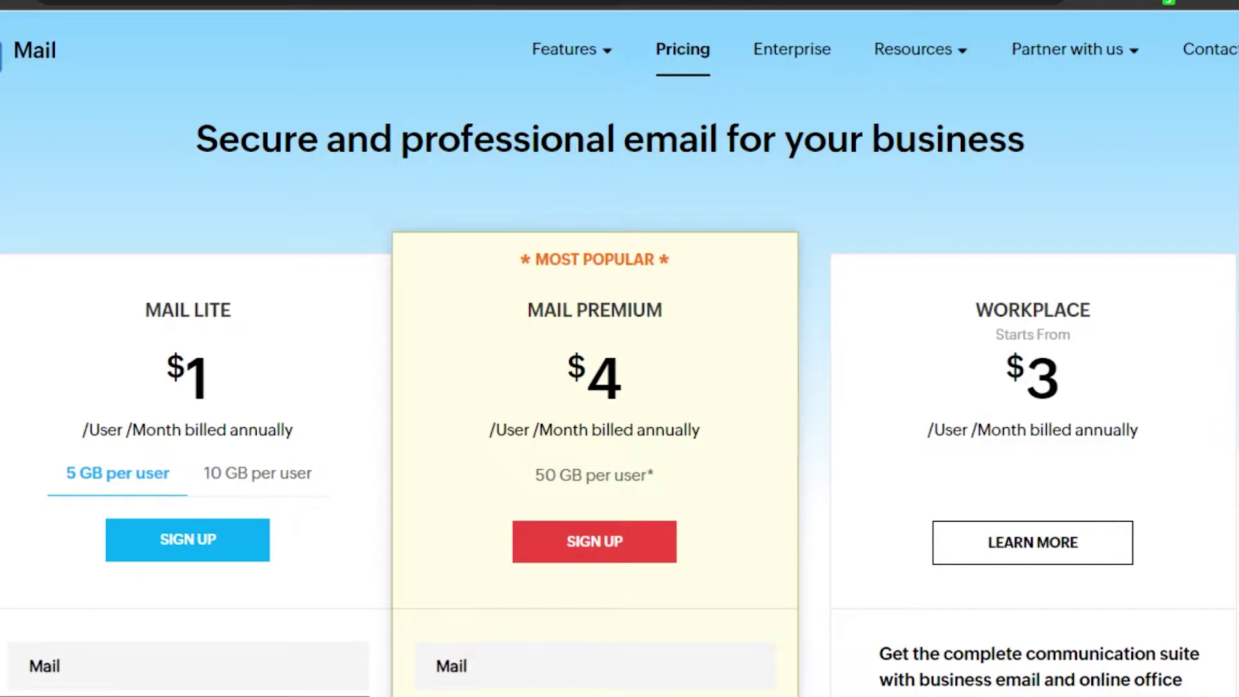
scroll(619, 348, "down", 3)
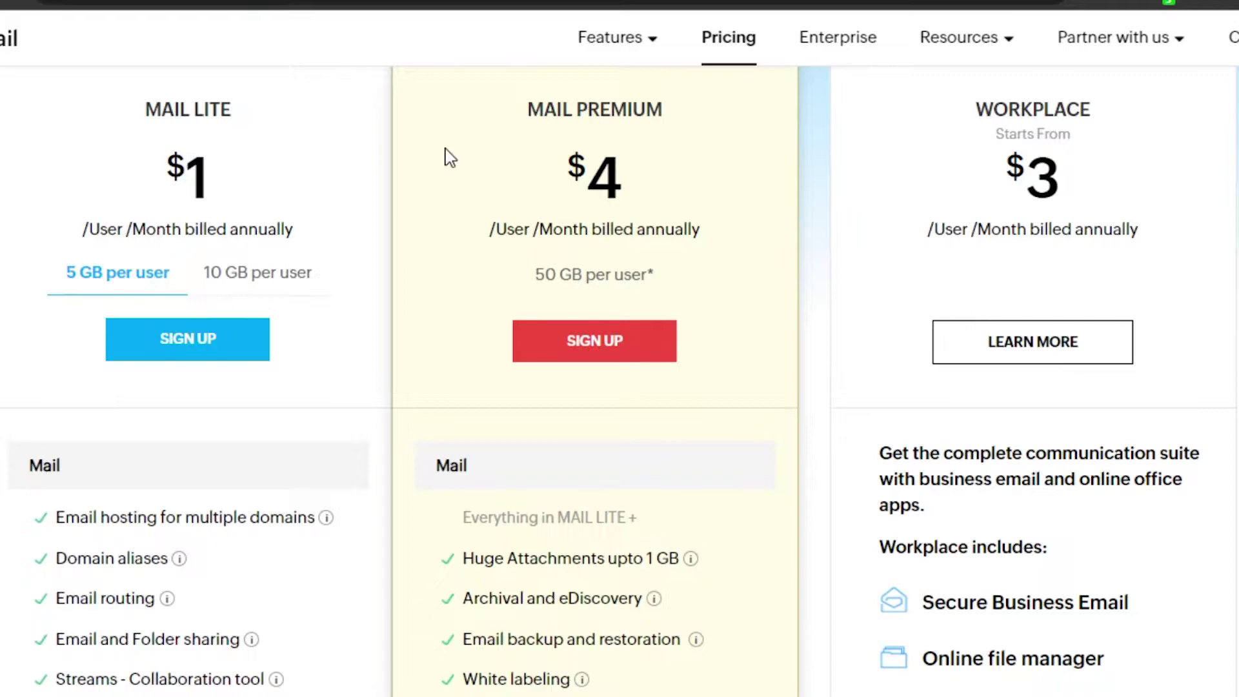
scroll(620, 388, "down", 20)
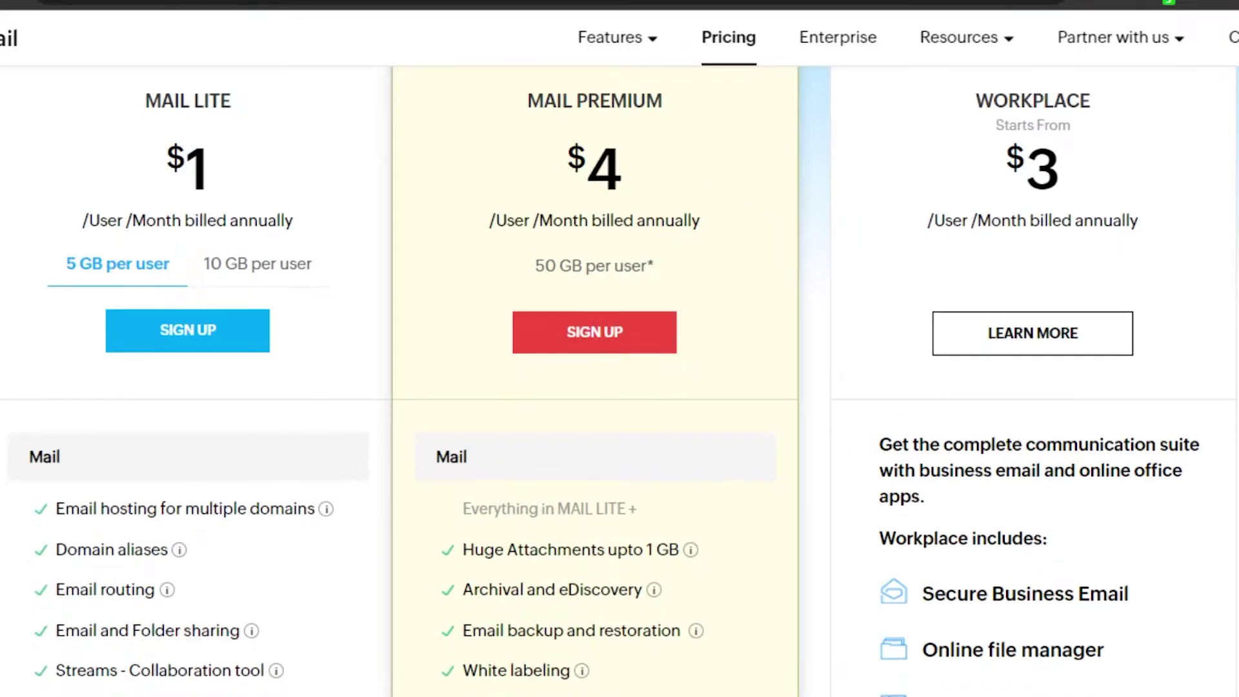
scroll(619, 387, "down", 1)
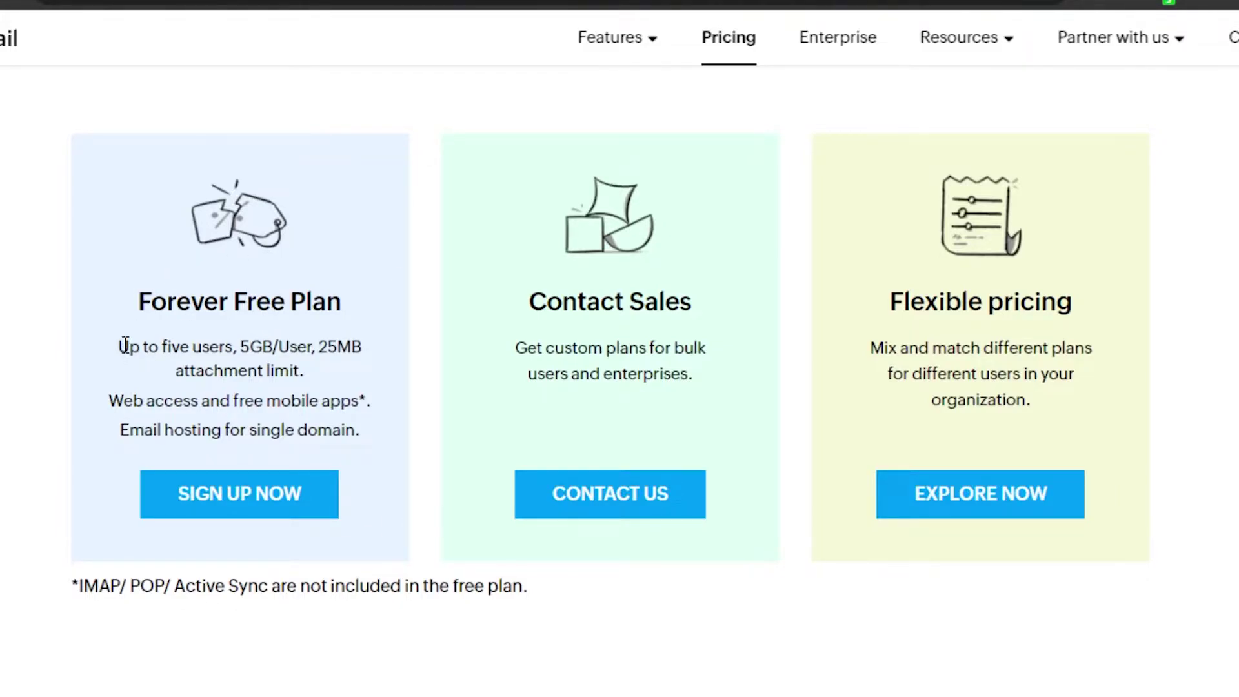
Highlight 'Up to five users' in the Forever Free Plan card.
left_click_drag(119, 346, 129, 347)
left_click_drag(245, 348, 244, 349)
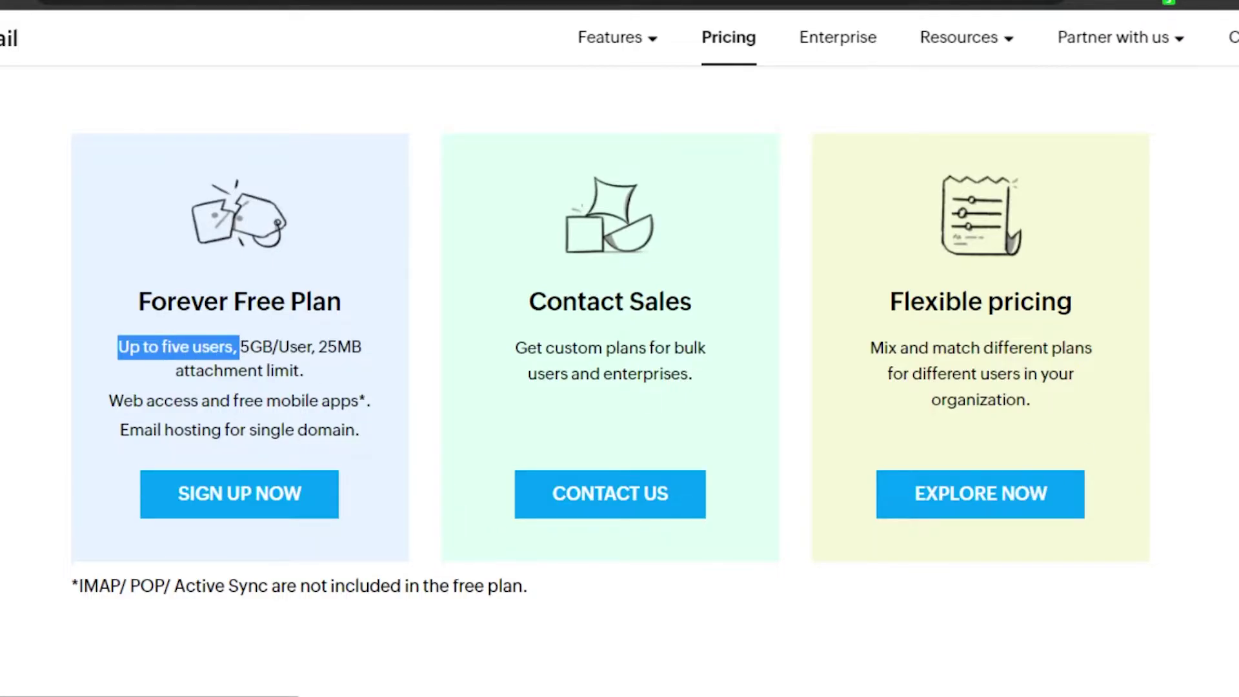
scroll(619, 348, "up", 15)
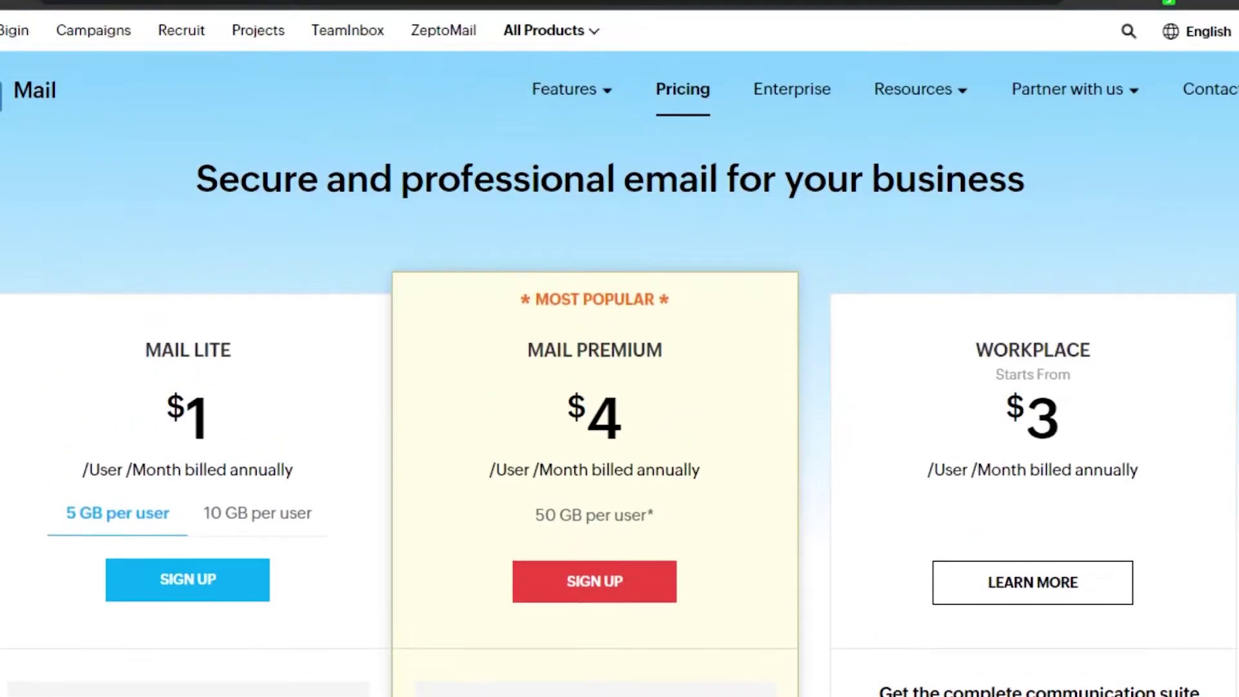
scroll(619, 348, "down", 15)
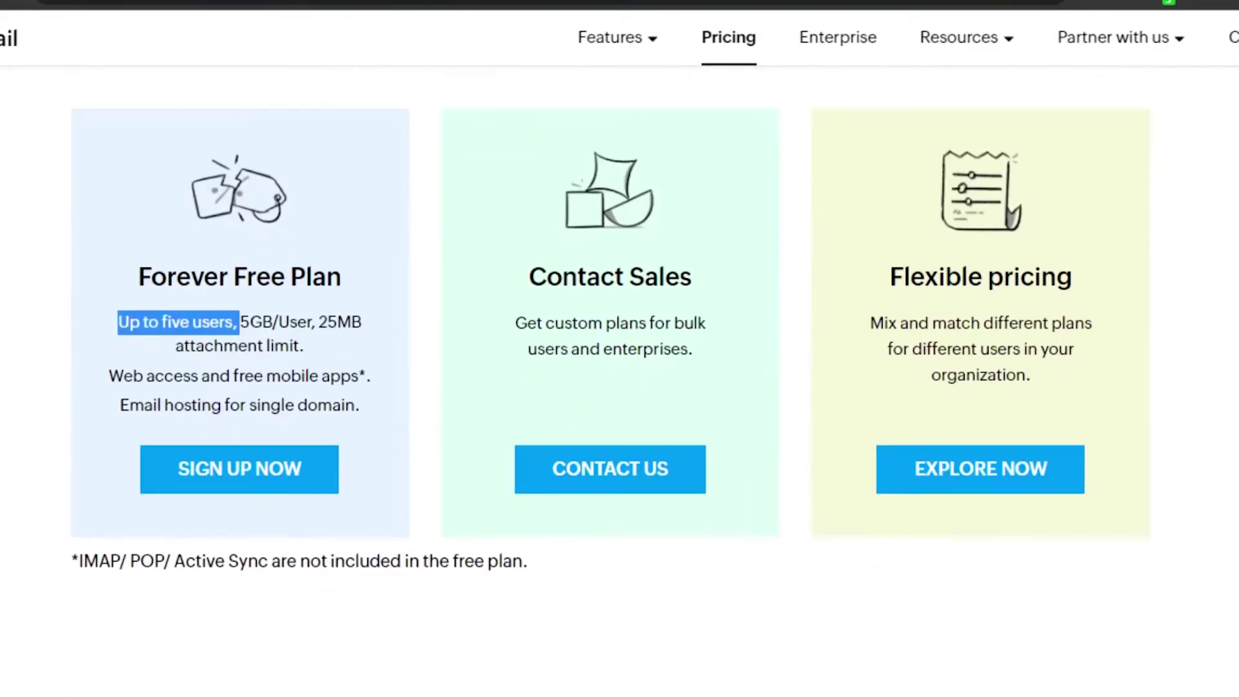
scroll(372, 346, "up", 1)
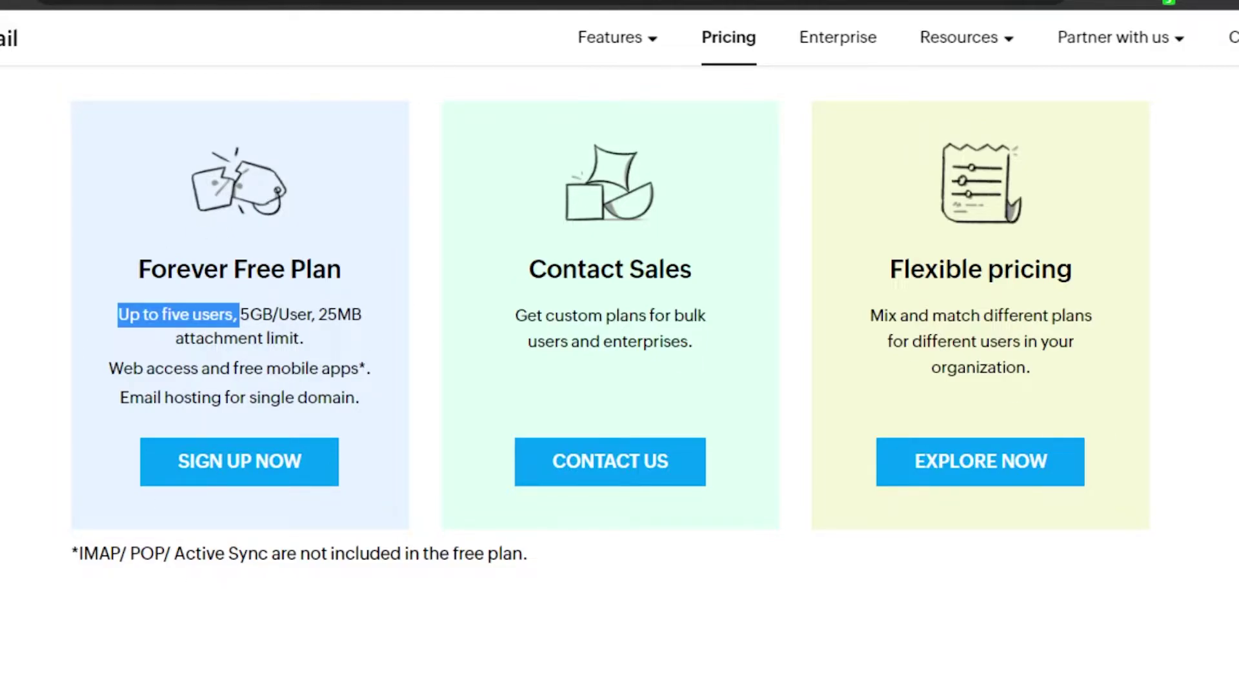
Scroll up to compare Mail Lite at $1, Mail Premium at $4, and Workplace from $3.
scroll(619, 380, "up", 15)
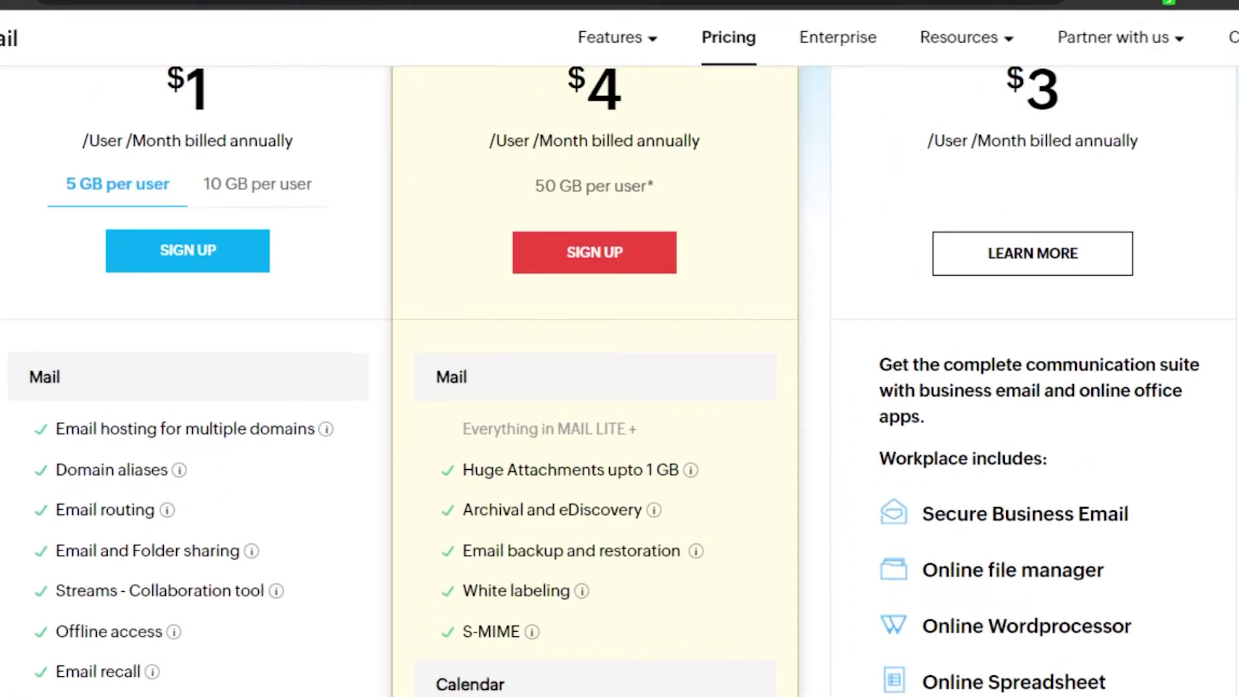
scroll(619, 381, "up", 3)
scroll(619, 380, "down", 1)
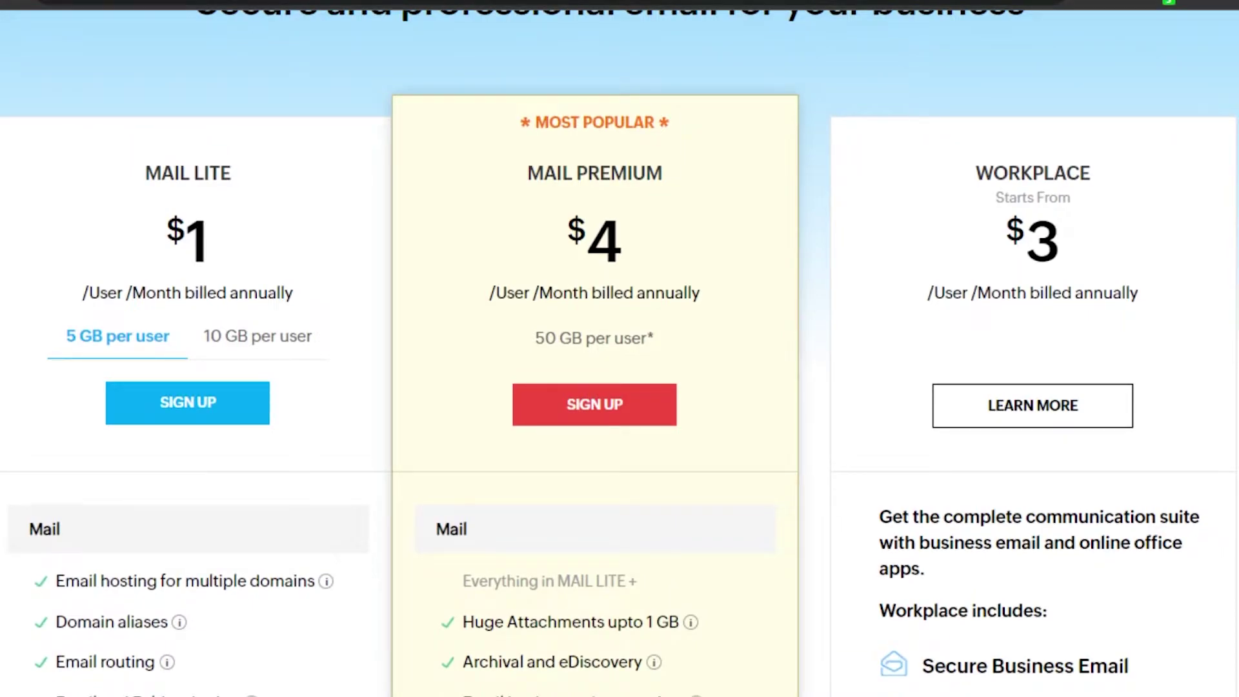
scroll(619, 381, "down", 3)
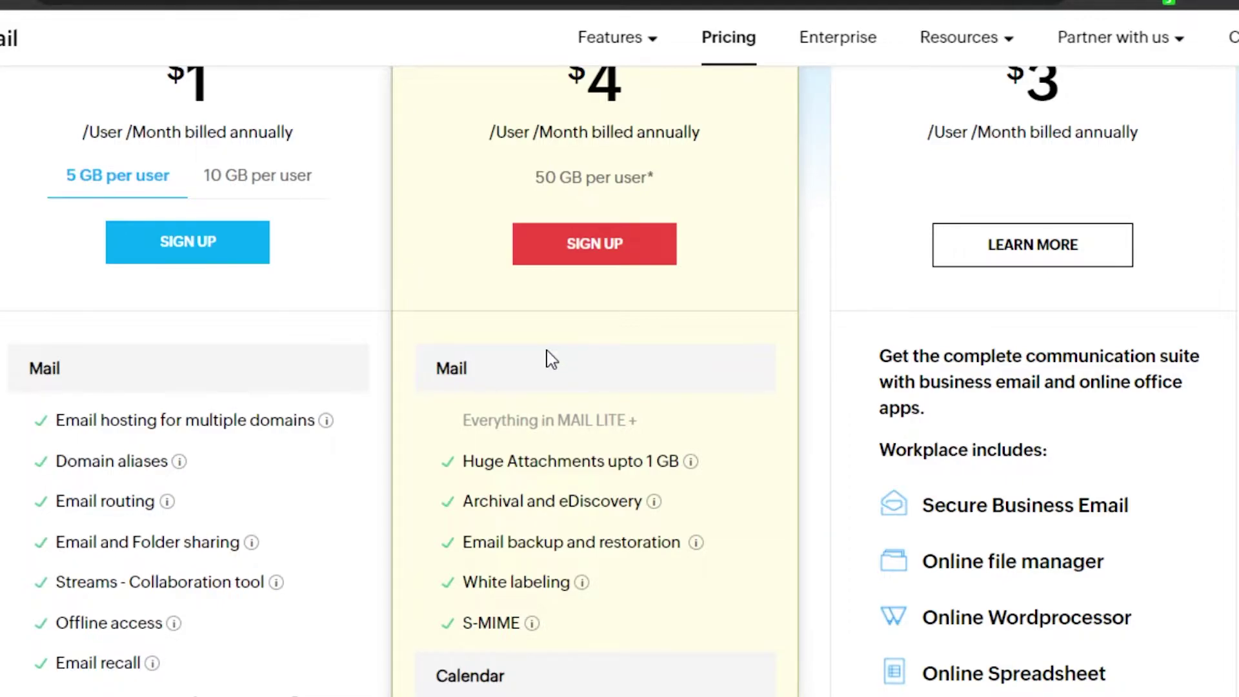
Look over the Mail Lite, Mail Premium and Workplace feature lists.
scroll(619, 349, "up", 3)
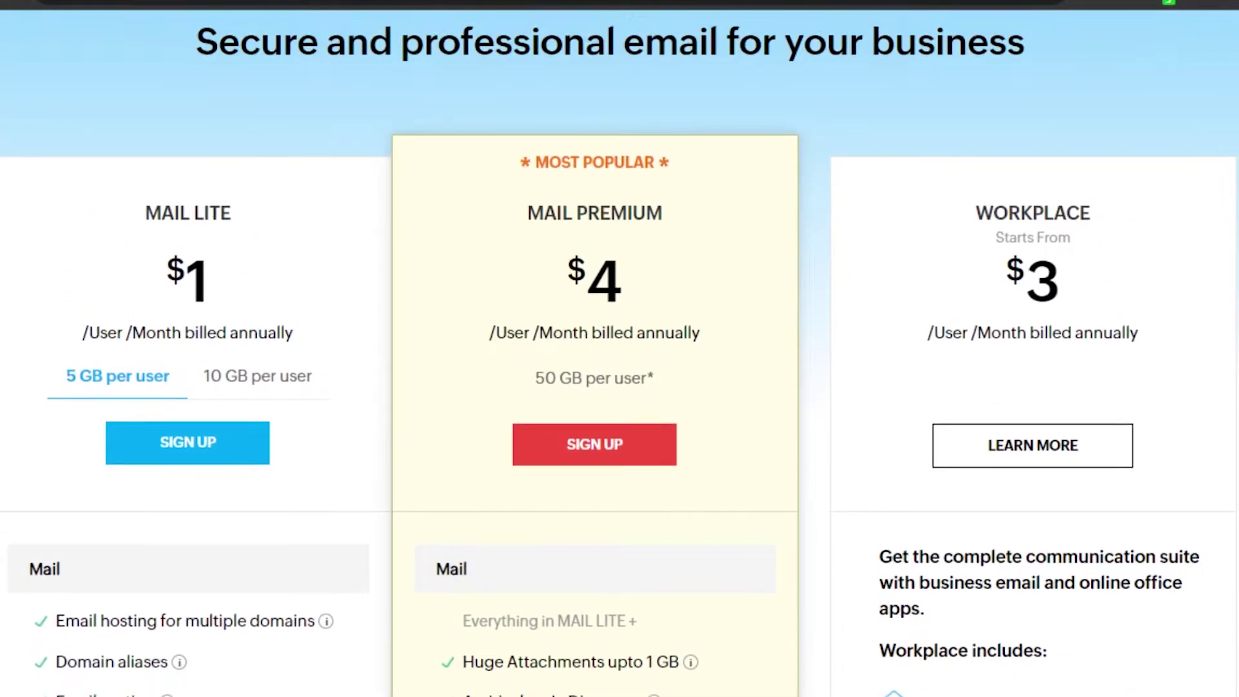
scroll(172, 279, "down", 6)
mouse_move(169, 282)
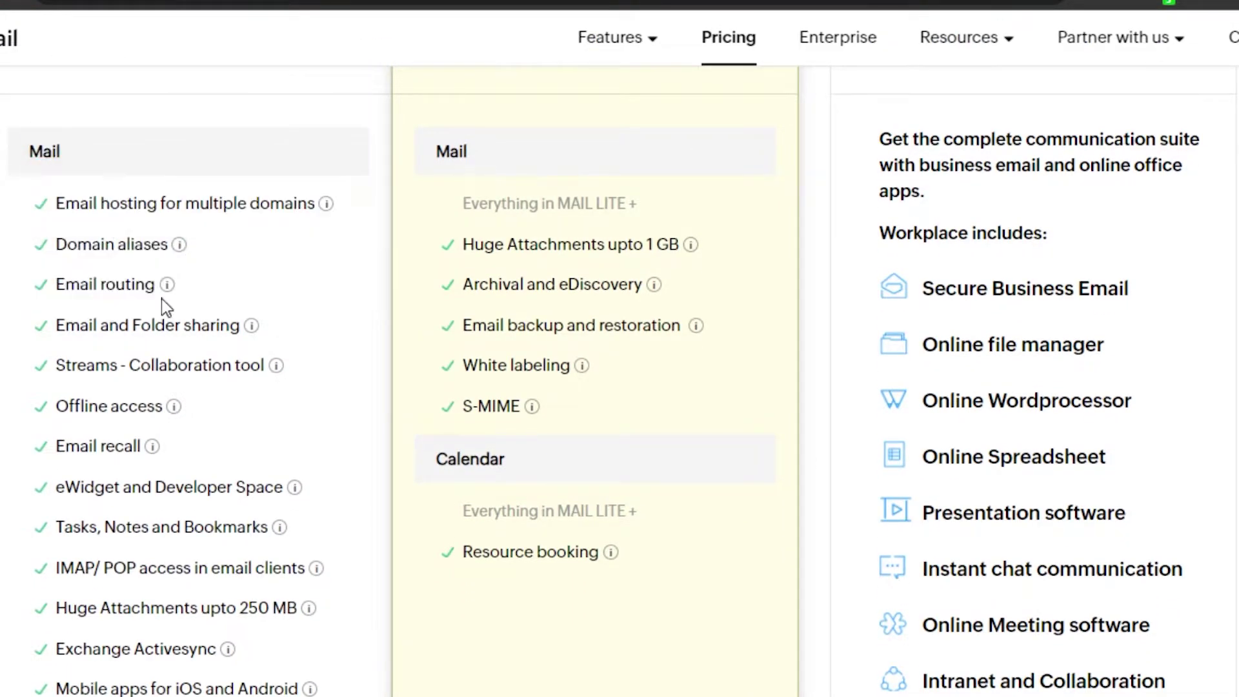
mouse_move(98, 487)
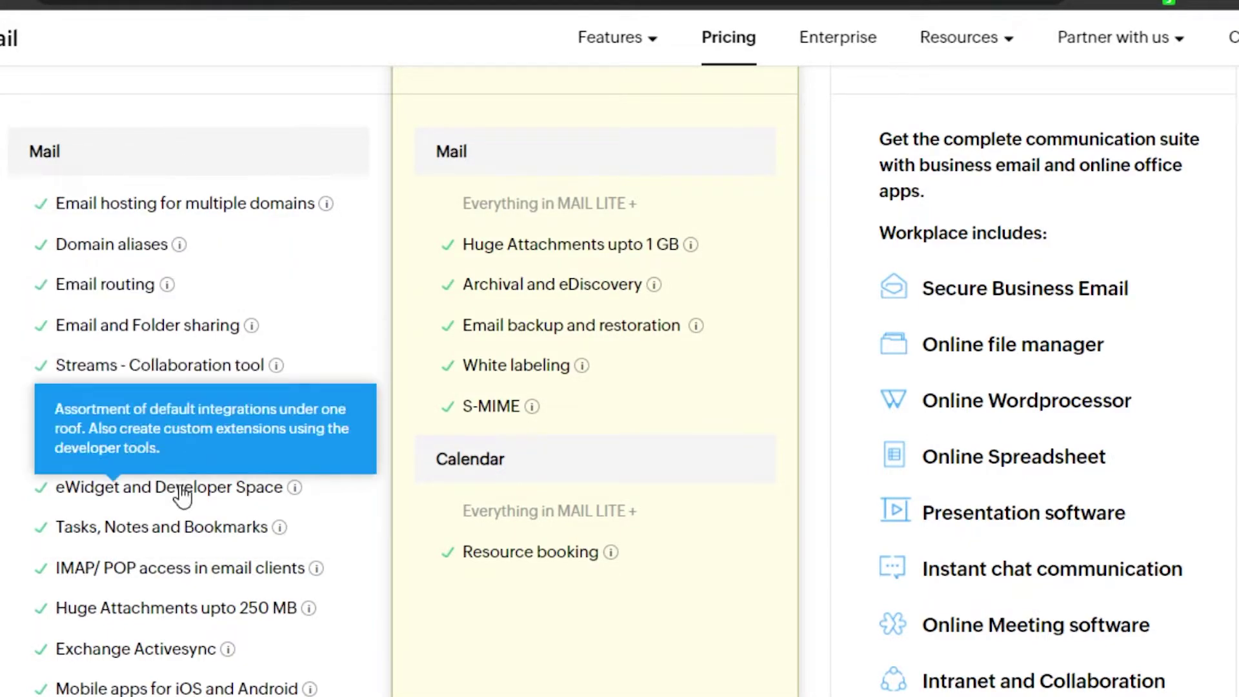
mouse_move(131, 258)
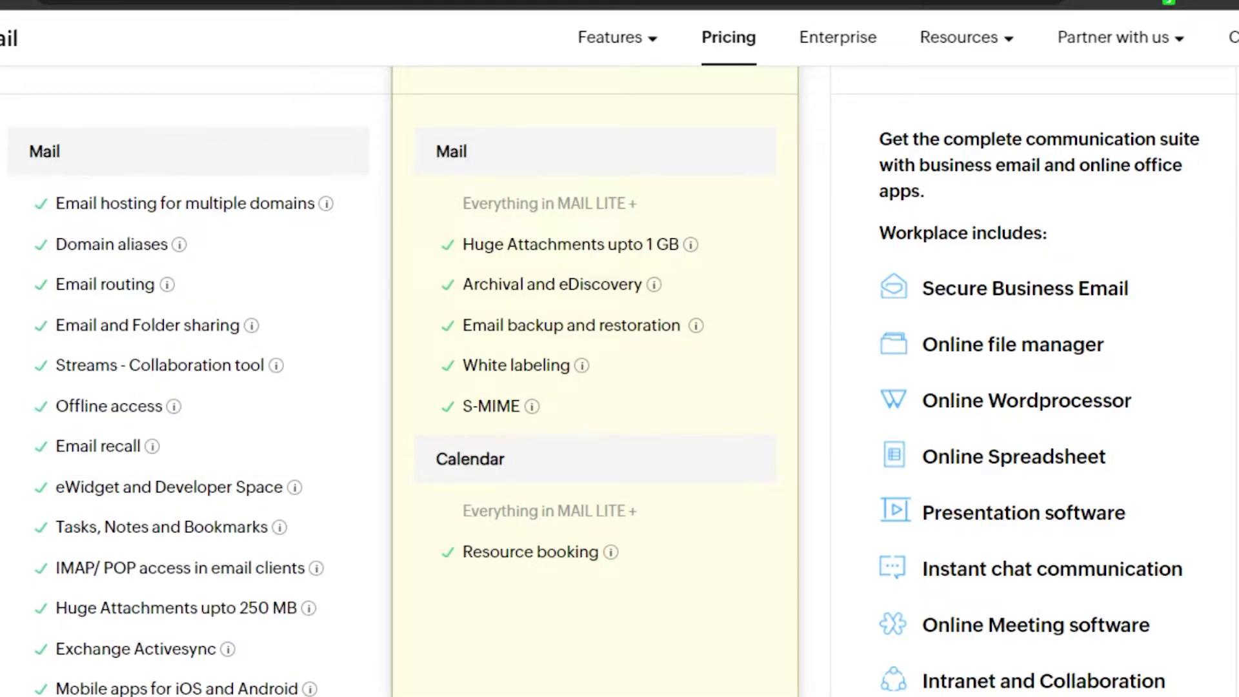
scroll(619, 381, "up", 6)
scroll(619, 380, "down", 5)
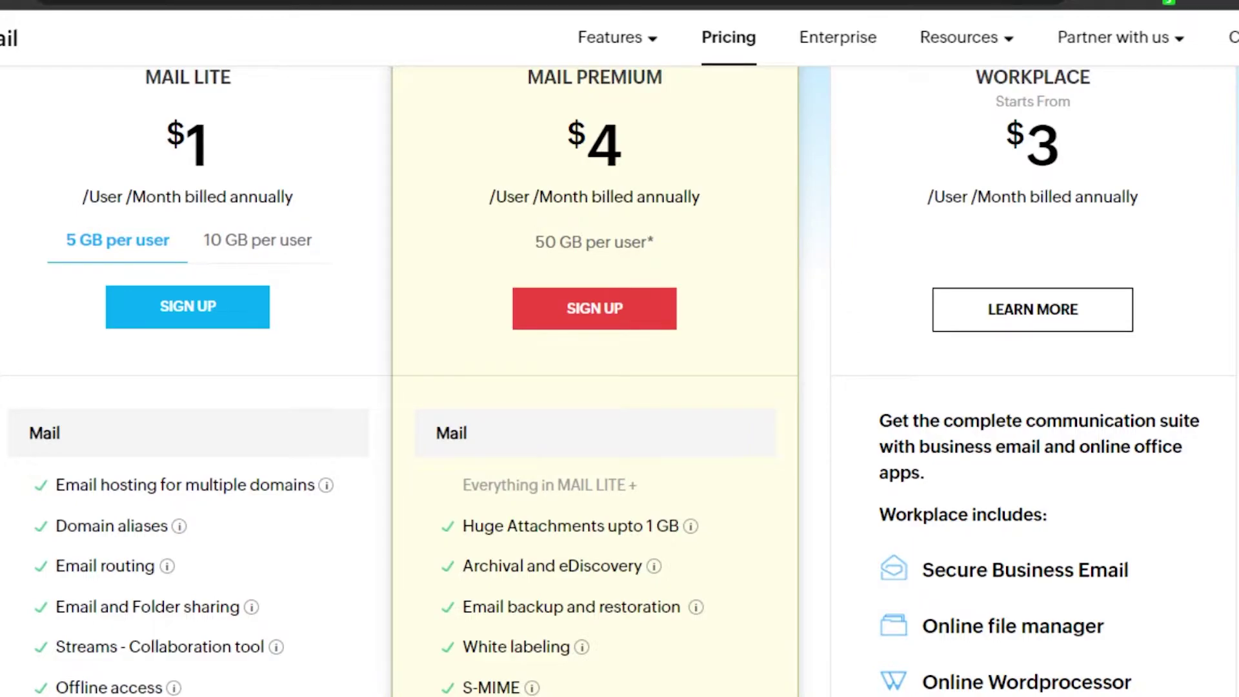
Scroll down to the Forever Free Plan card beside Contact Sales and Flexible pricing.
scroll(619, 381, "down", 4)
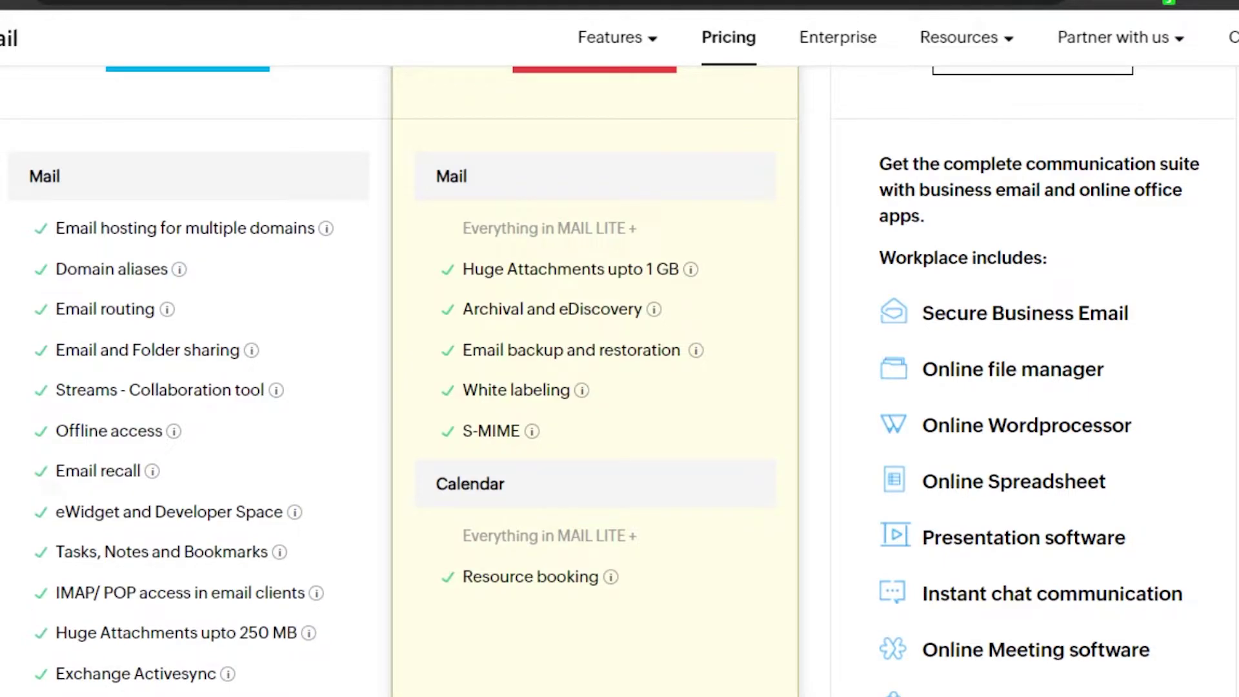
scroll(619, 380, "down", 2)
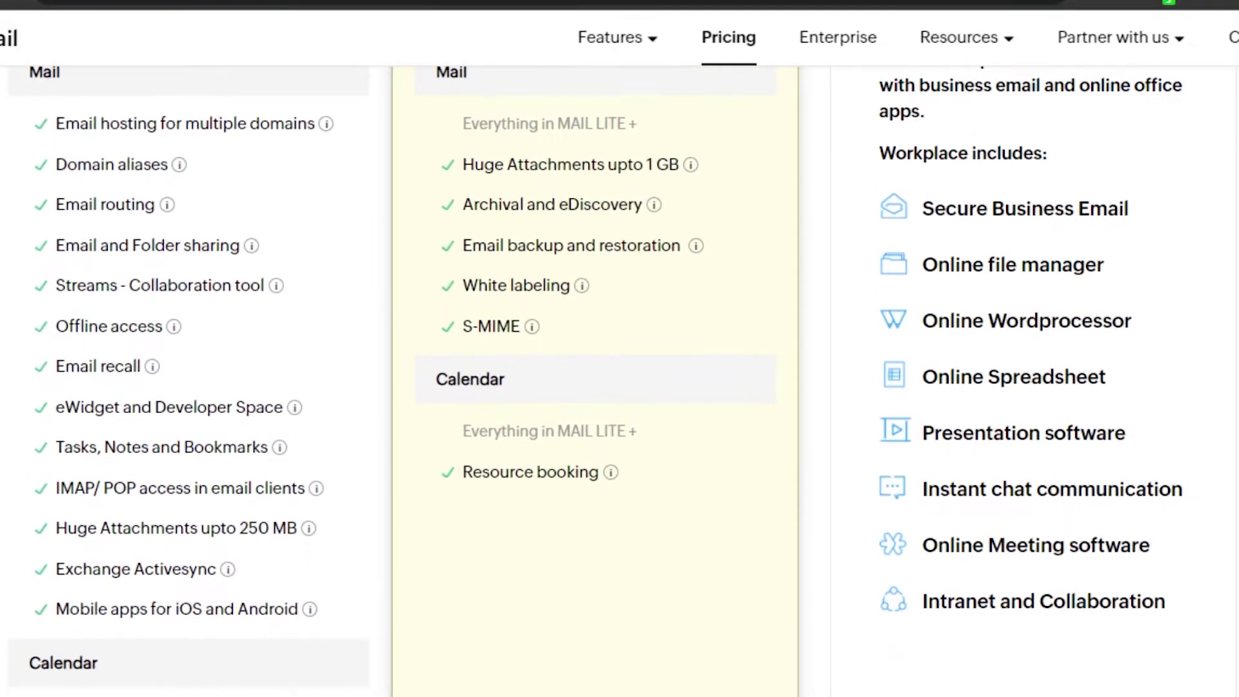
scroll(619, 381, "up", 9)
scroll(619, 380, "down", 2)
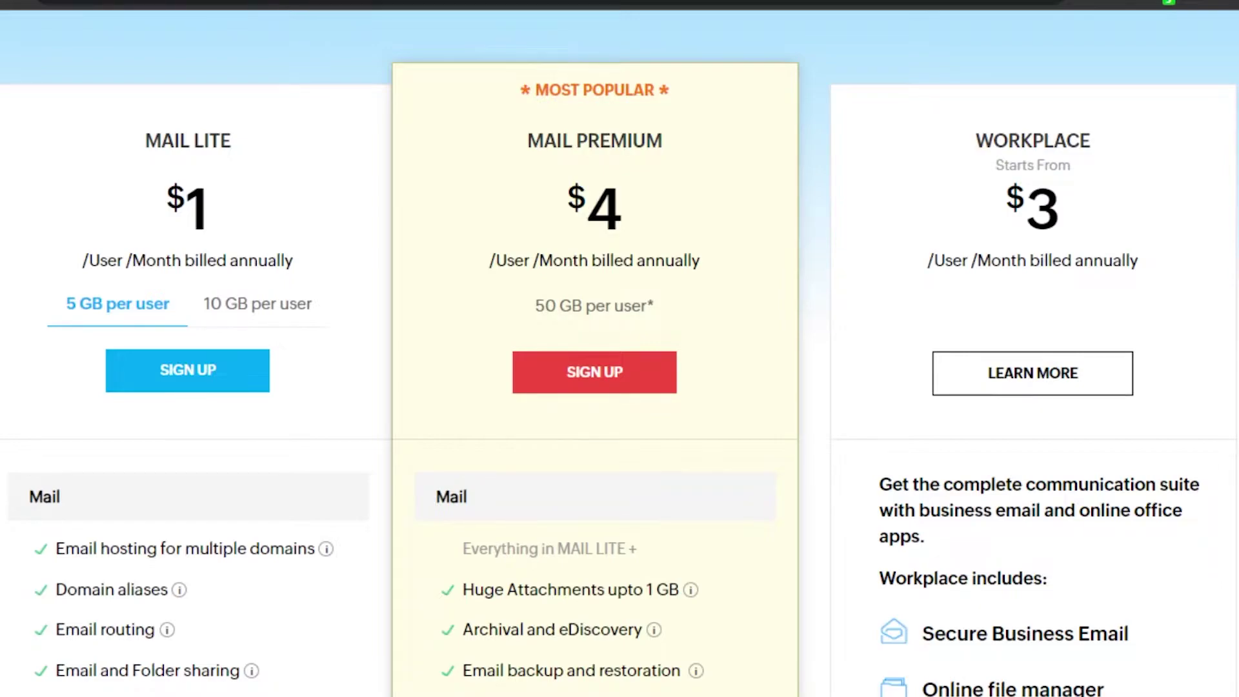
scroll(619, 348, "down", 2)
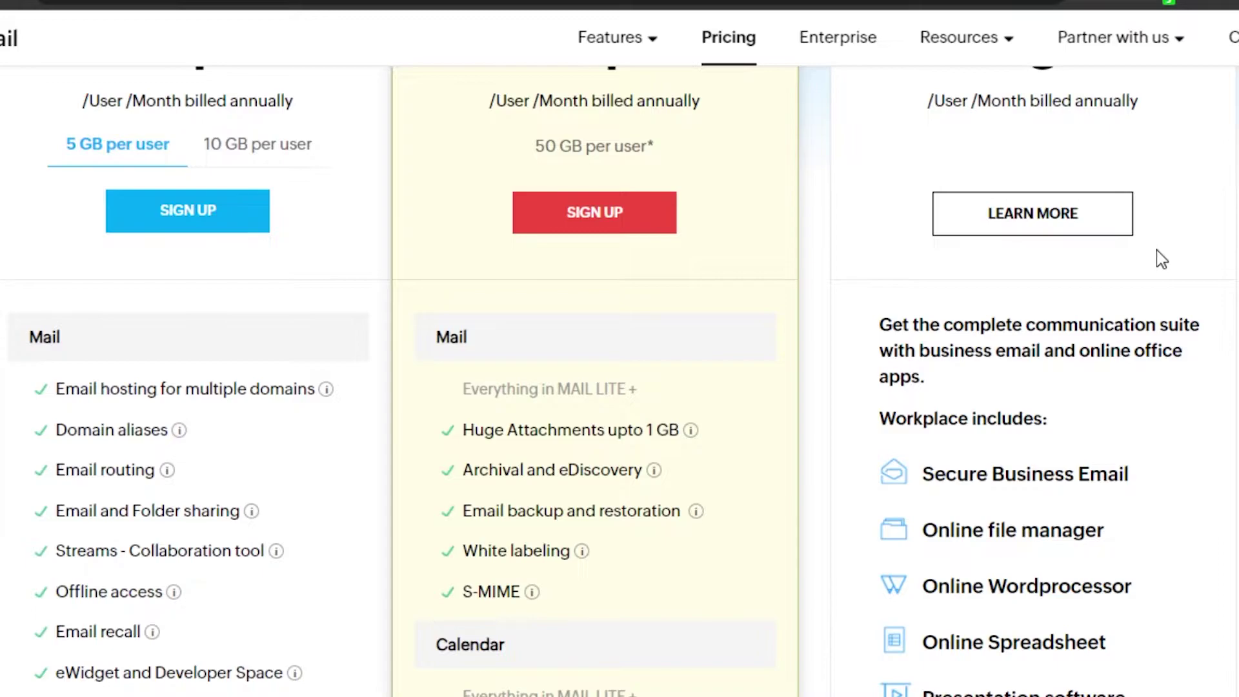
scroll(619, 349, "down", 8)
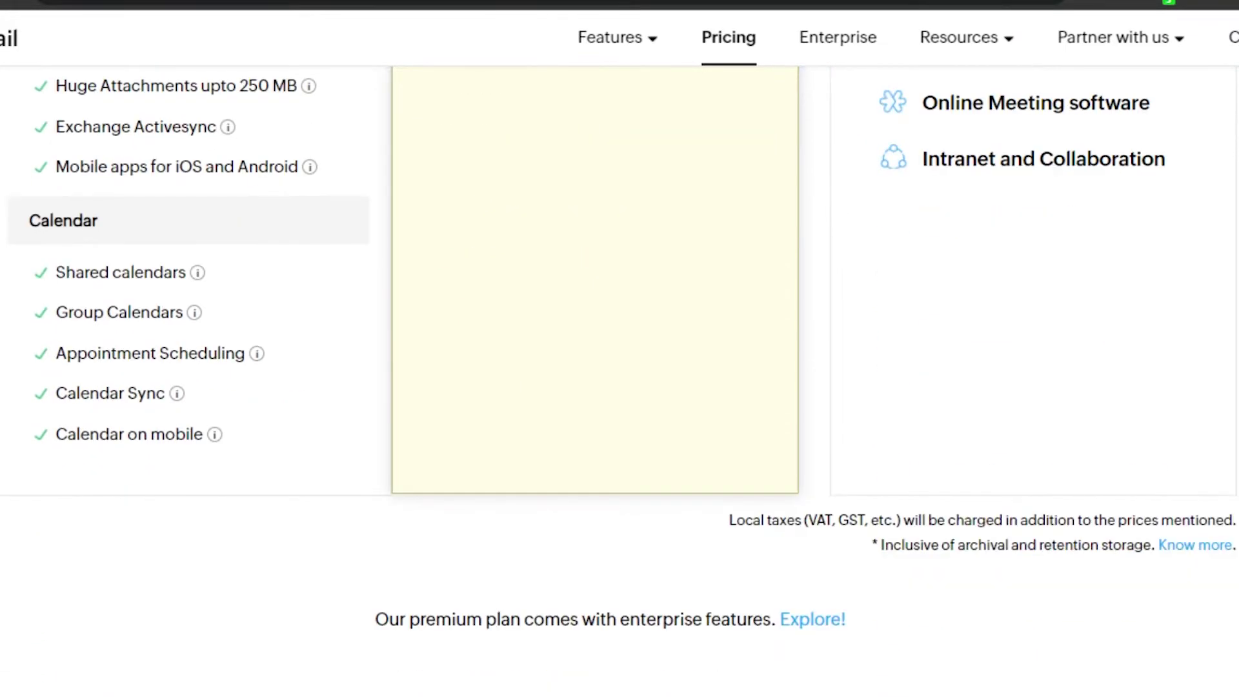
scroll(671, 294, "down", 12)
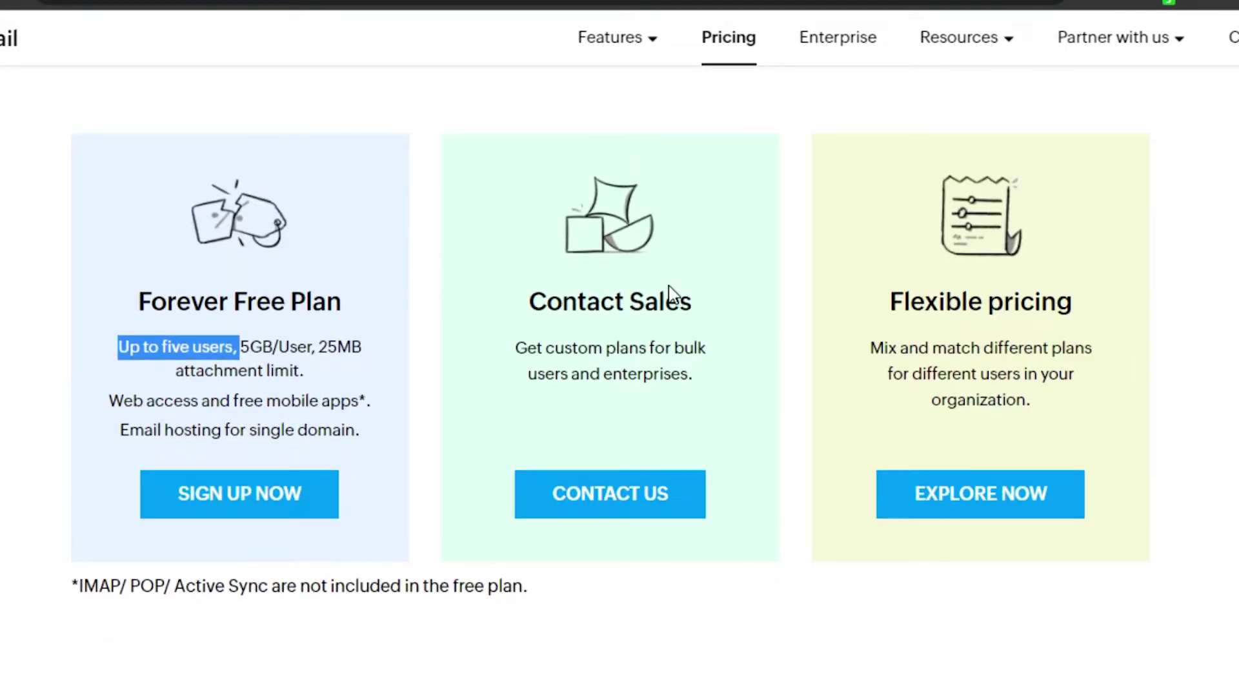
Start the Forever Free Plan sign-up and enter the user's name, fixing a typo.
left_click(288, 500)
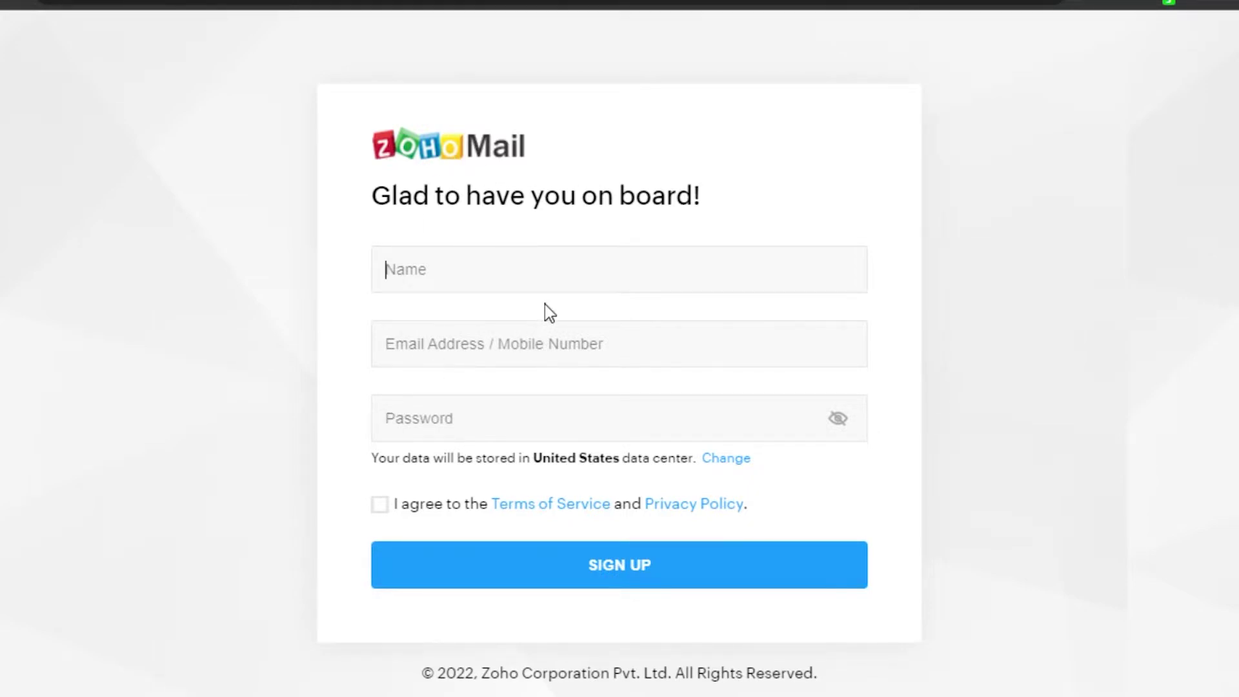
left_click(454, 263)
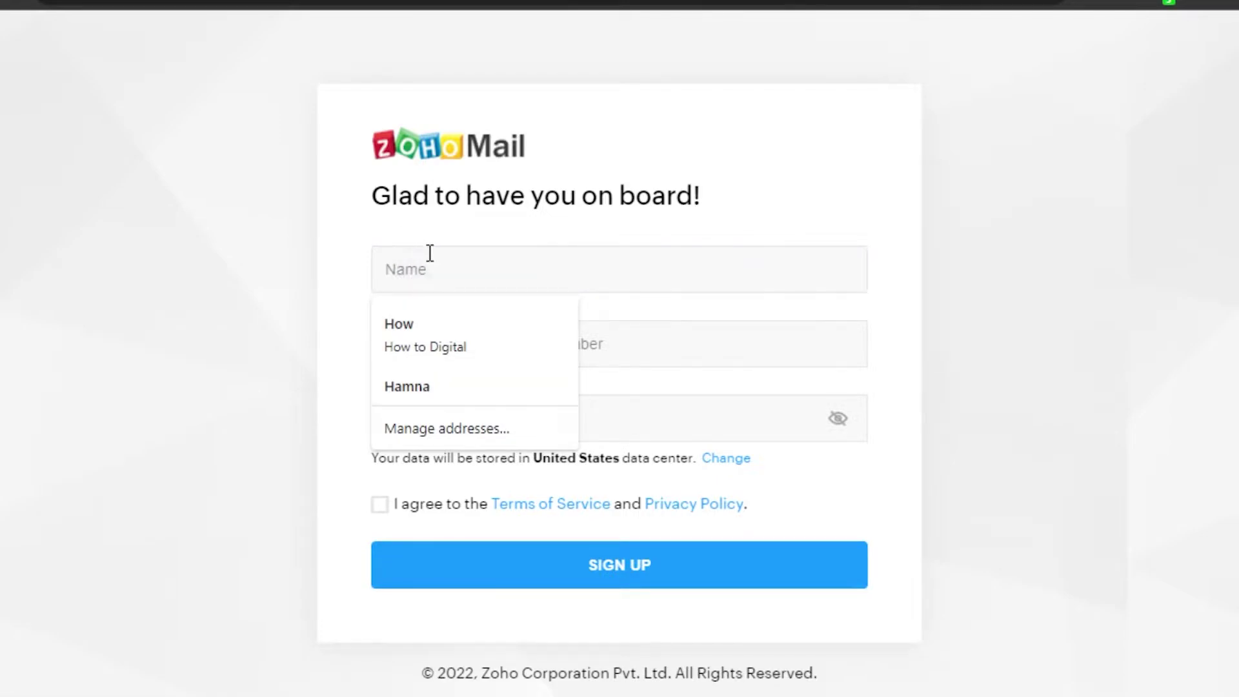
type("Saraj")
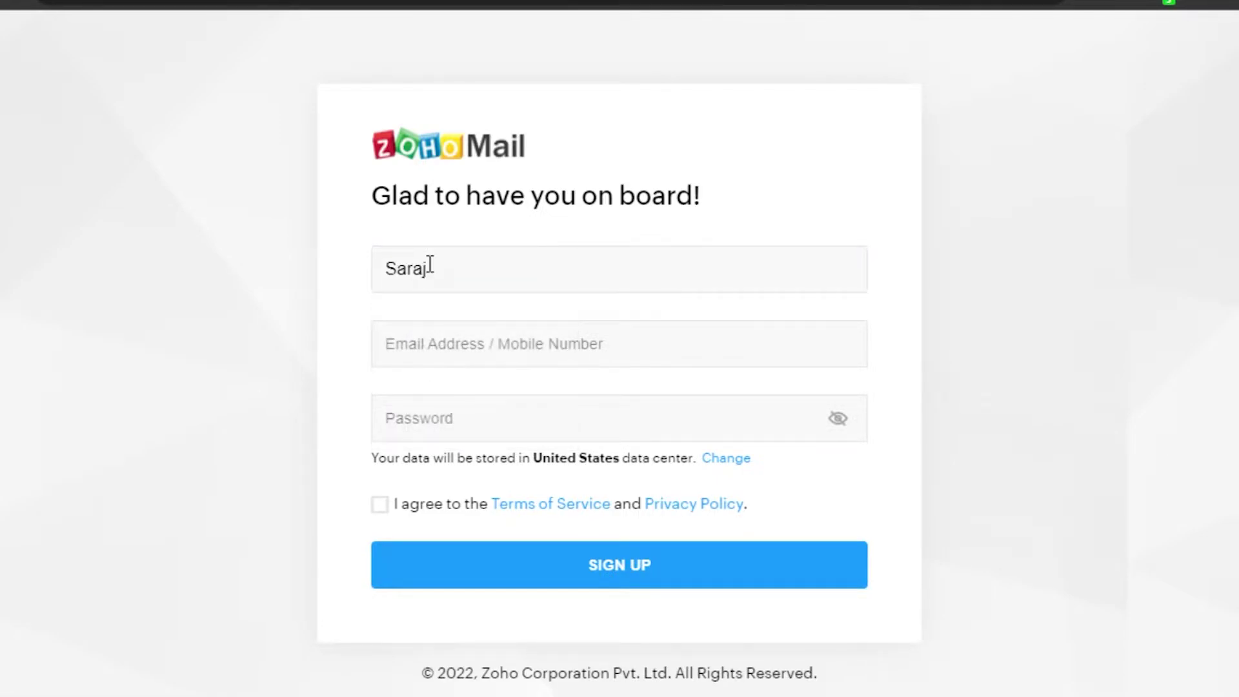
key("BackSpace")
type("h")
Fill in the e-mail address and begin typing the account password.
left_click(439, 341)
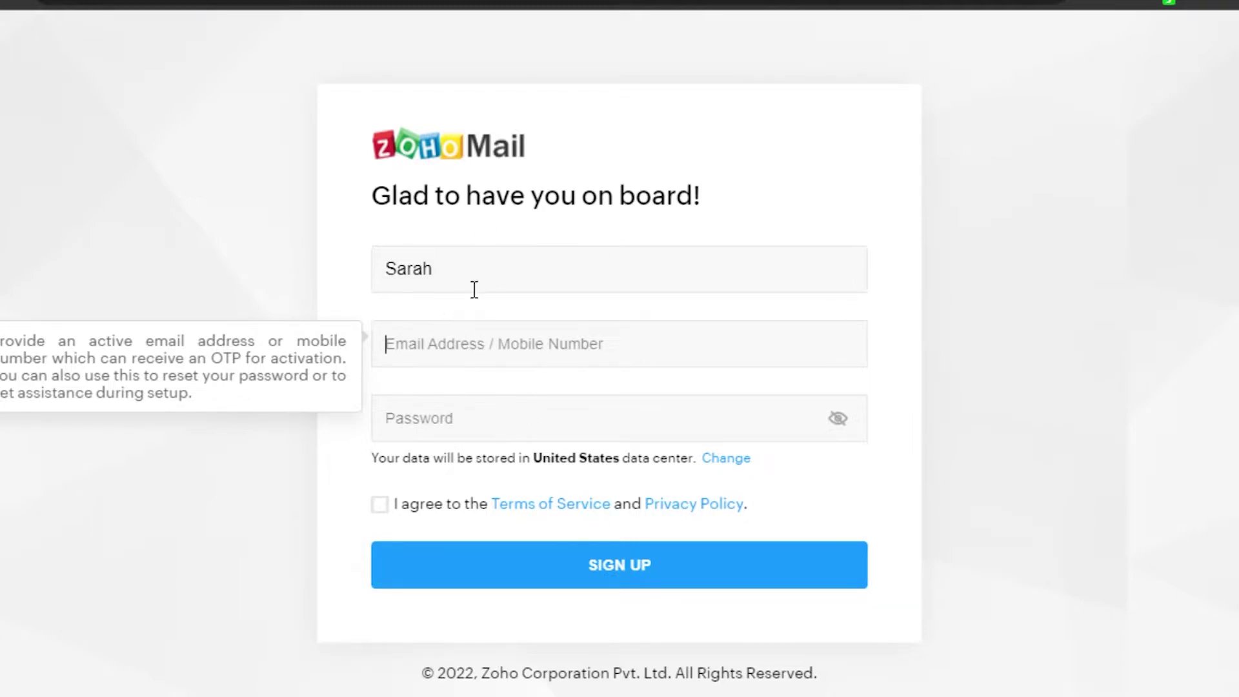
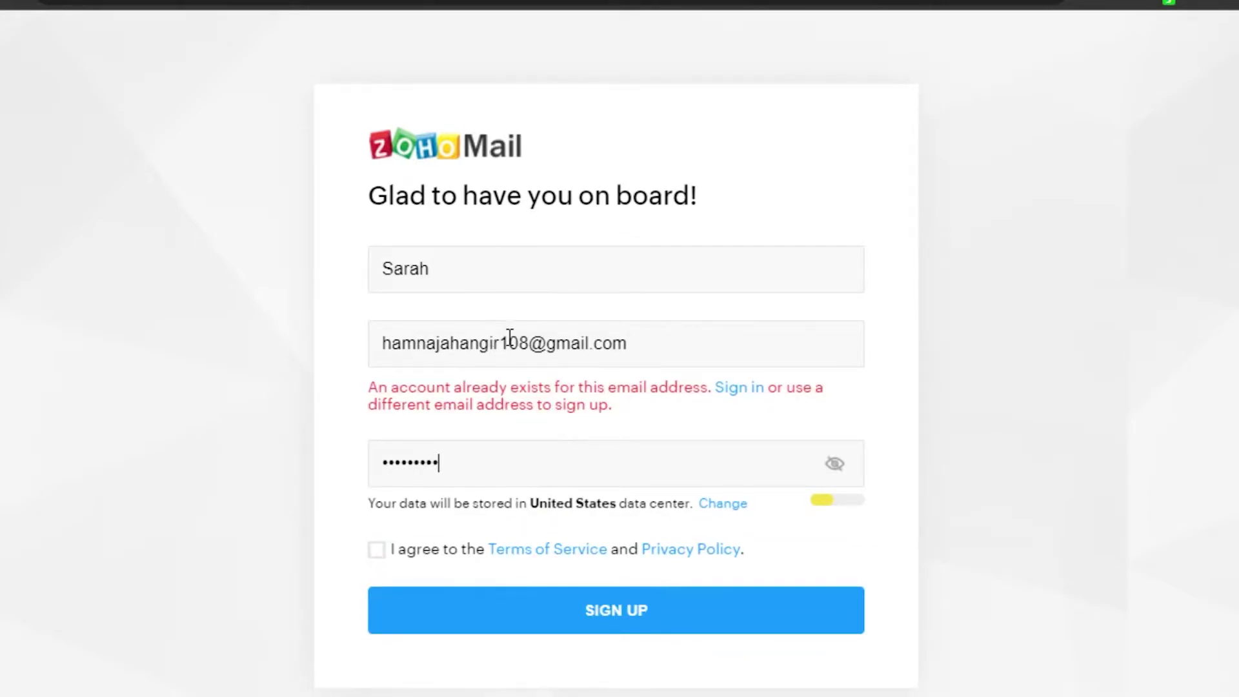
Fix the e-mail address, agree to the Terms of Service and Privacy Policy, and submit.
left_click(528, 343)
left_click(379, 579)
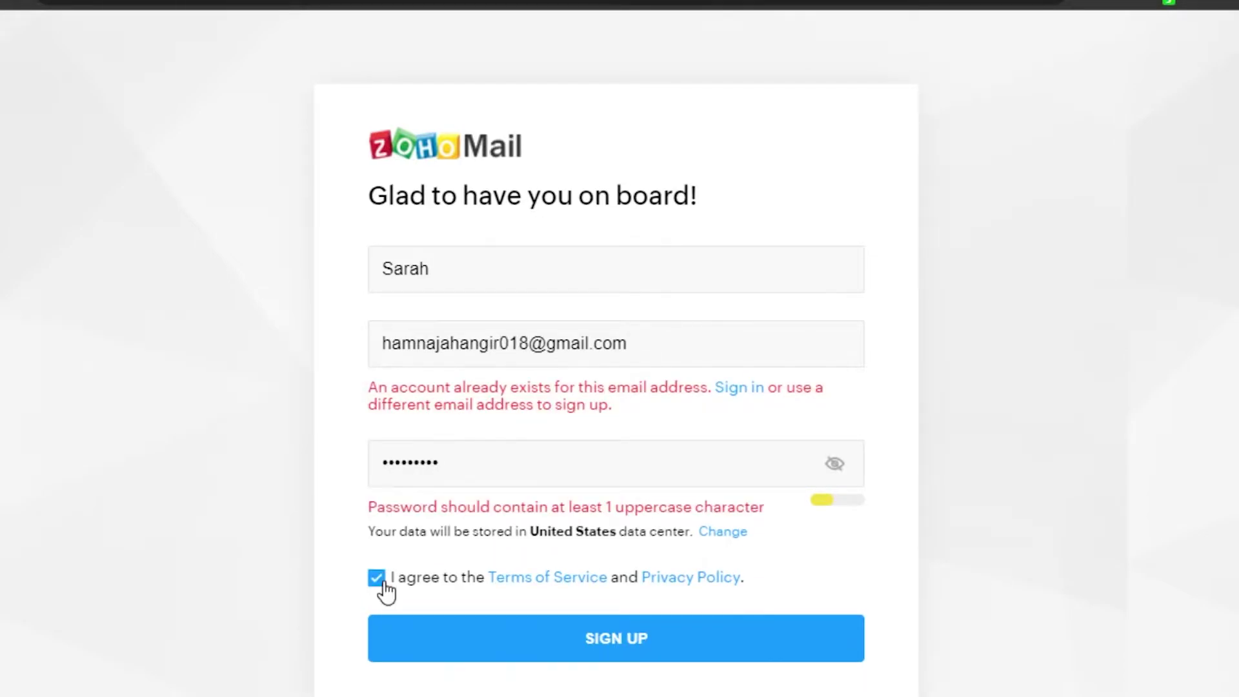
left_click(592, 639)
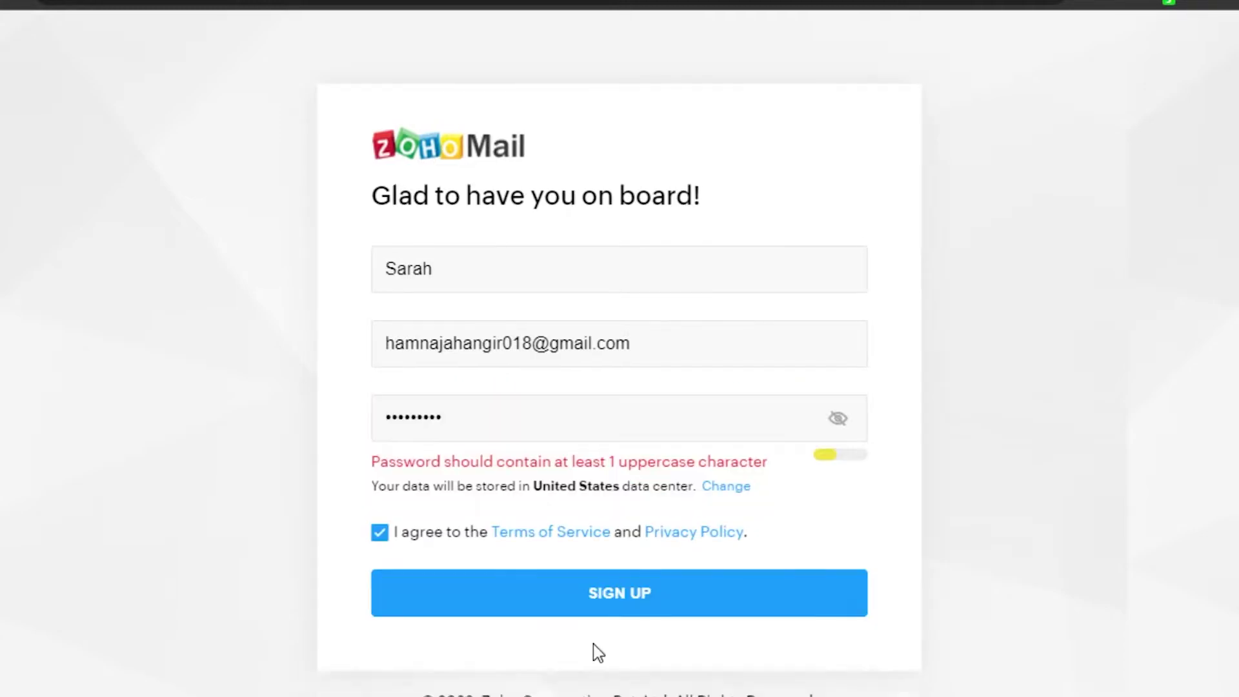
left_click(596, 593)
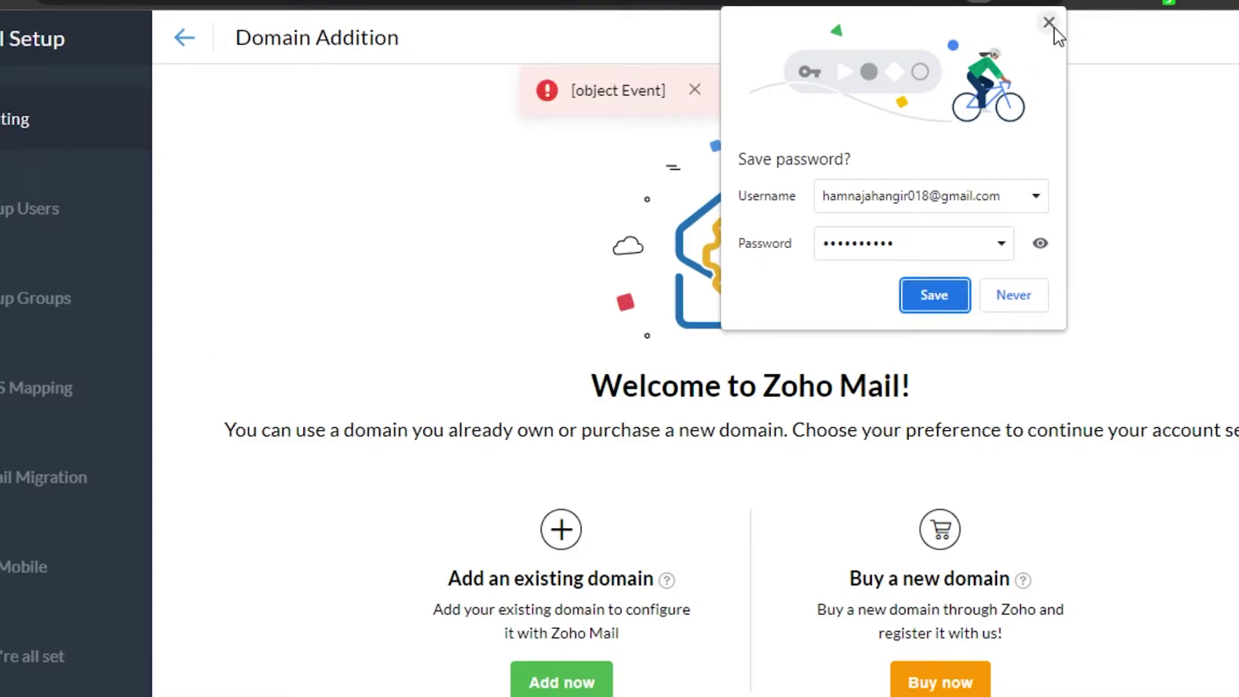
Dismiss the save-password popup and pick Buy now under 'Buy a new domain'.
left_click(1048, 22)
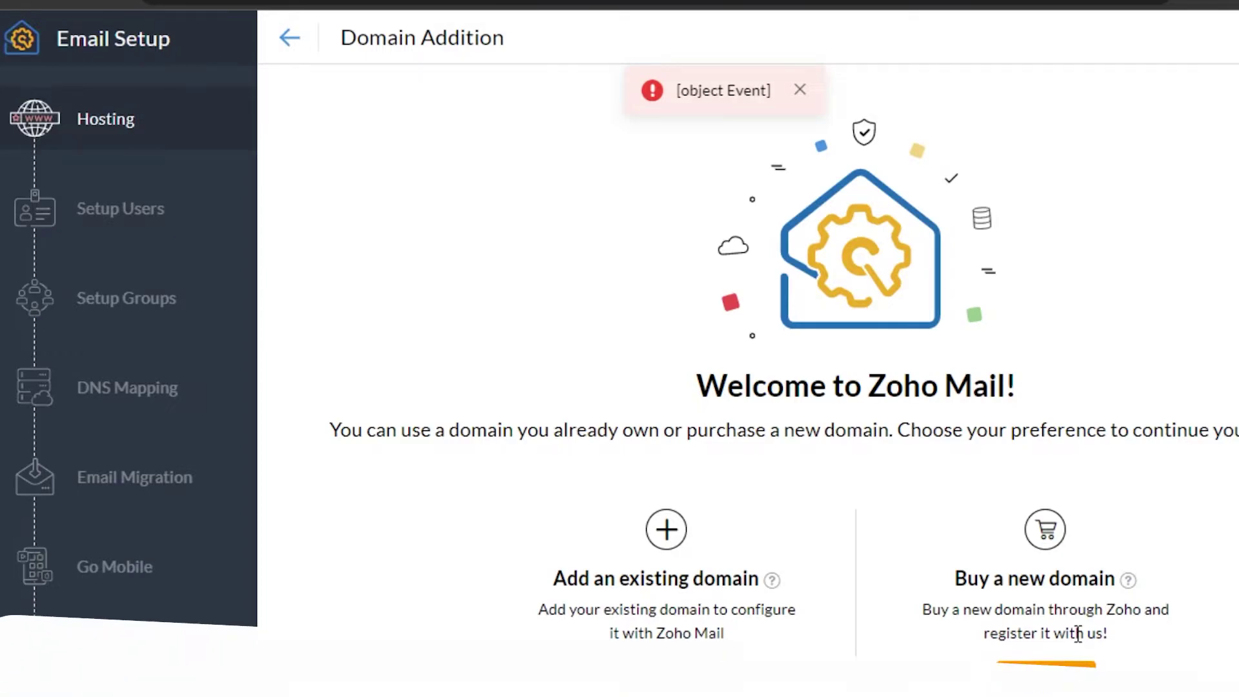
mouse_move(121, 205)
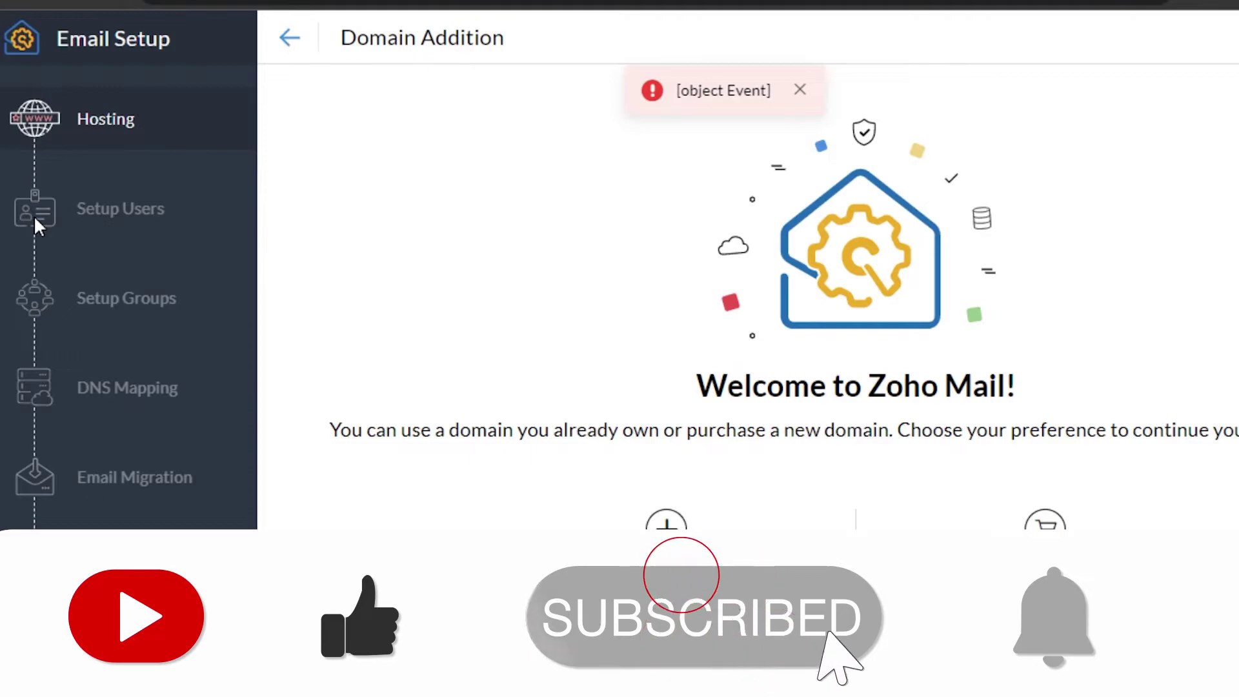
mouse_move(137, 309)
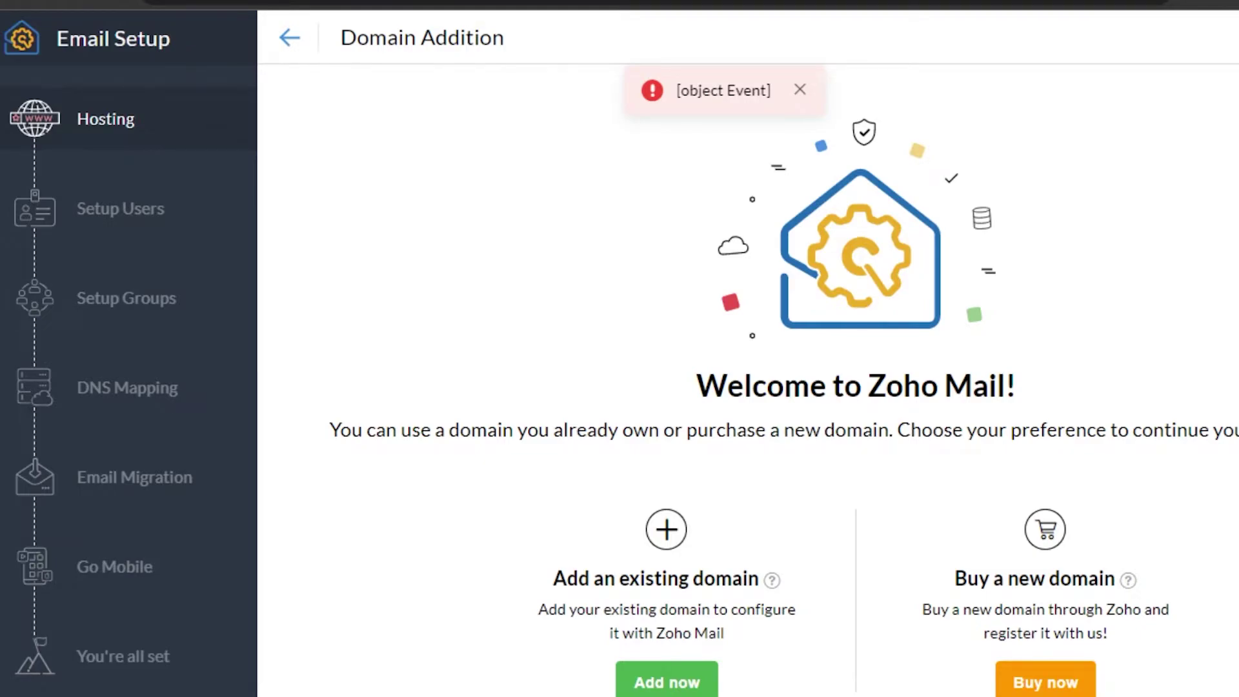
scroll(784, 387, "down", 1)
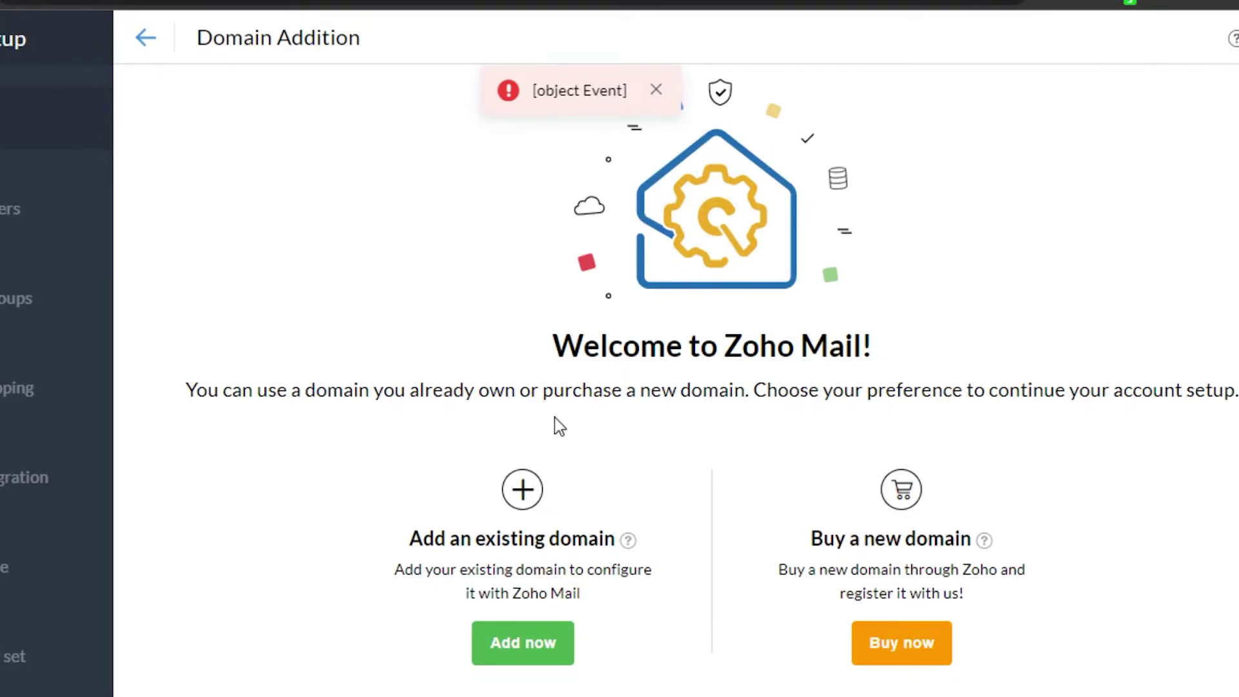
left_click(929, 642)
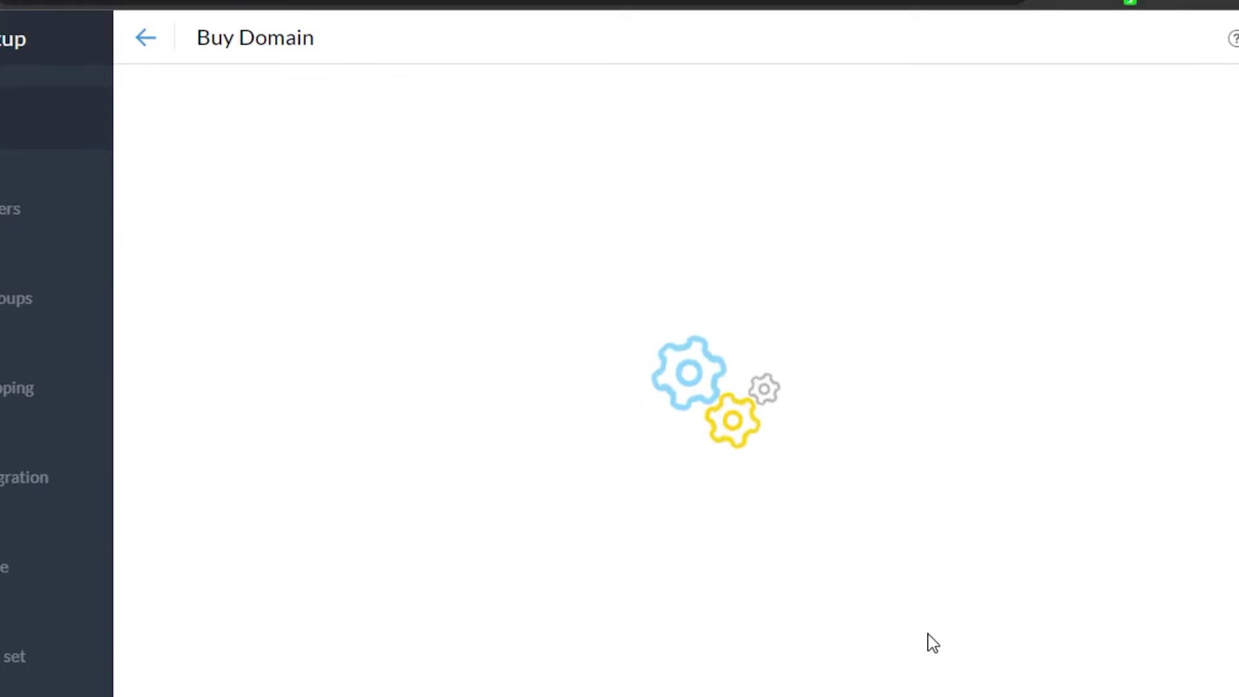
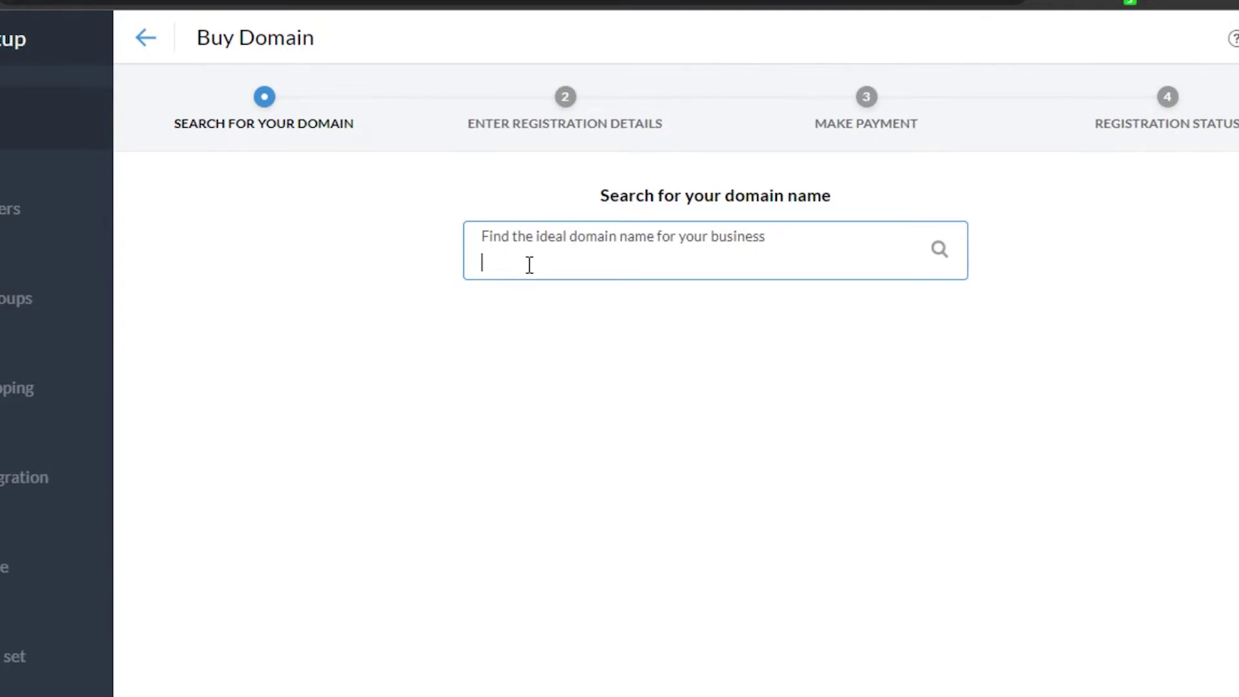
Search Buy Domain for howtoglobal.com and browse the alternative TLDs and suggested domains.
type("howtoglobal.com")
key("Return")
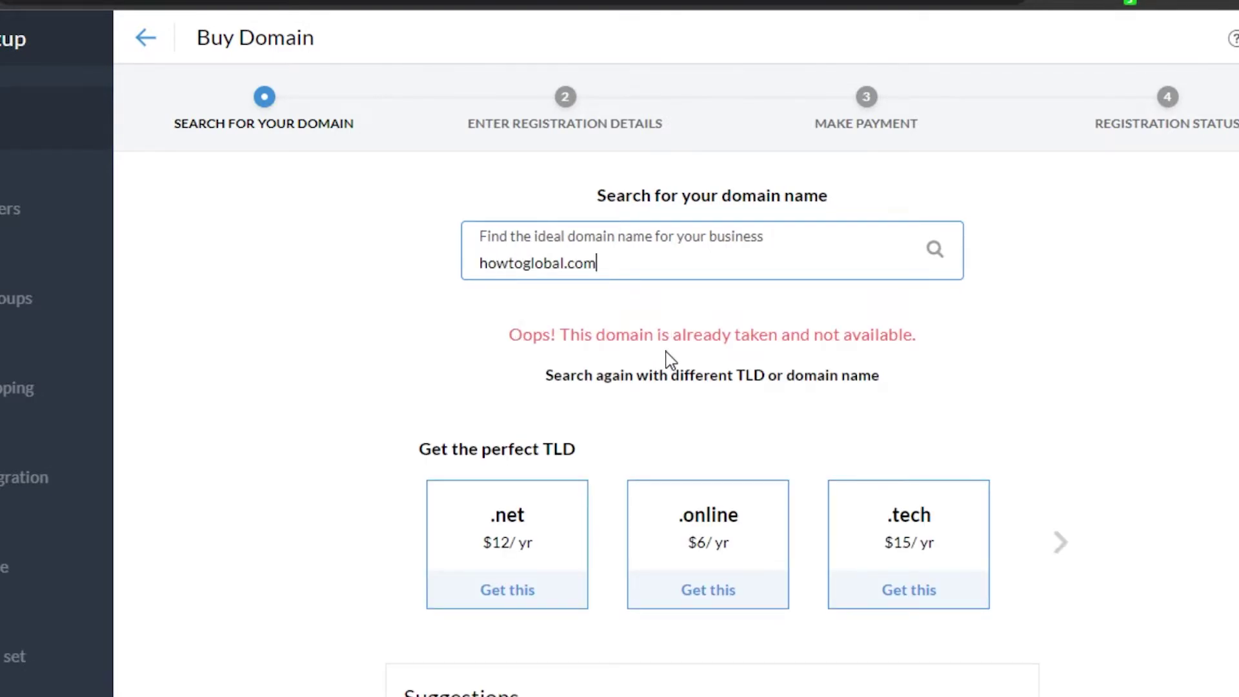
scroll(1102, 328, "down", 10)
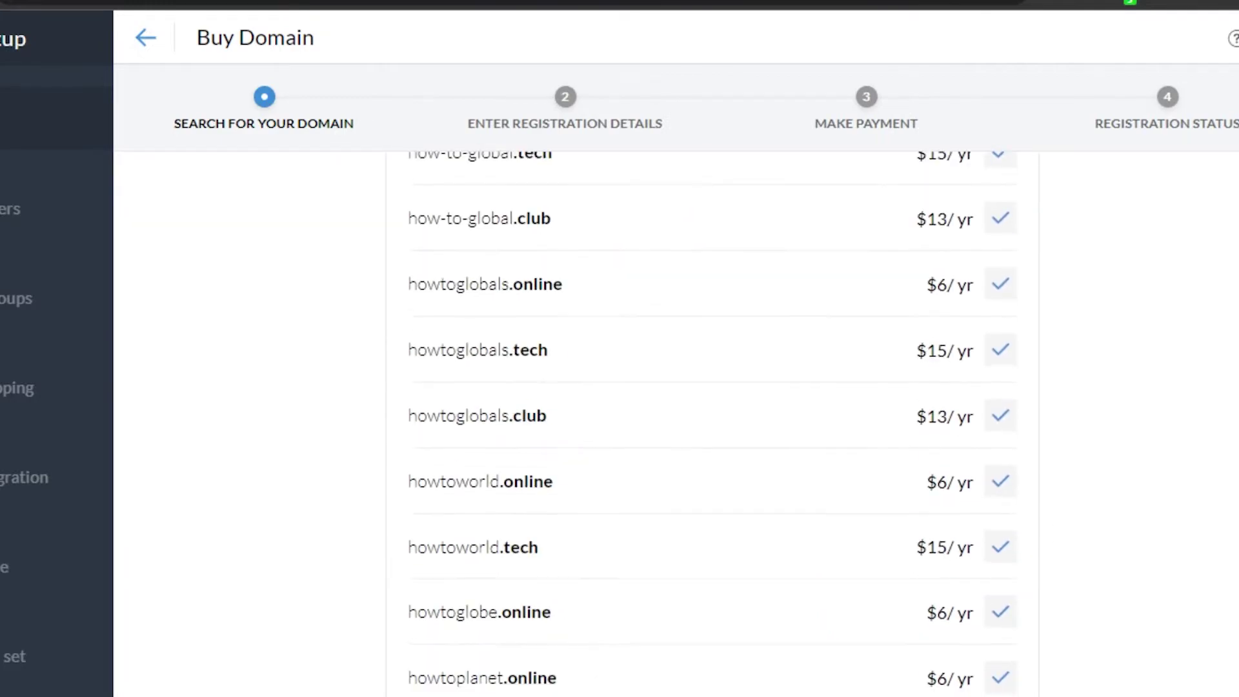
scroll(713, 425, "up", 8)
scroll(712, 426, "down", 2)
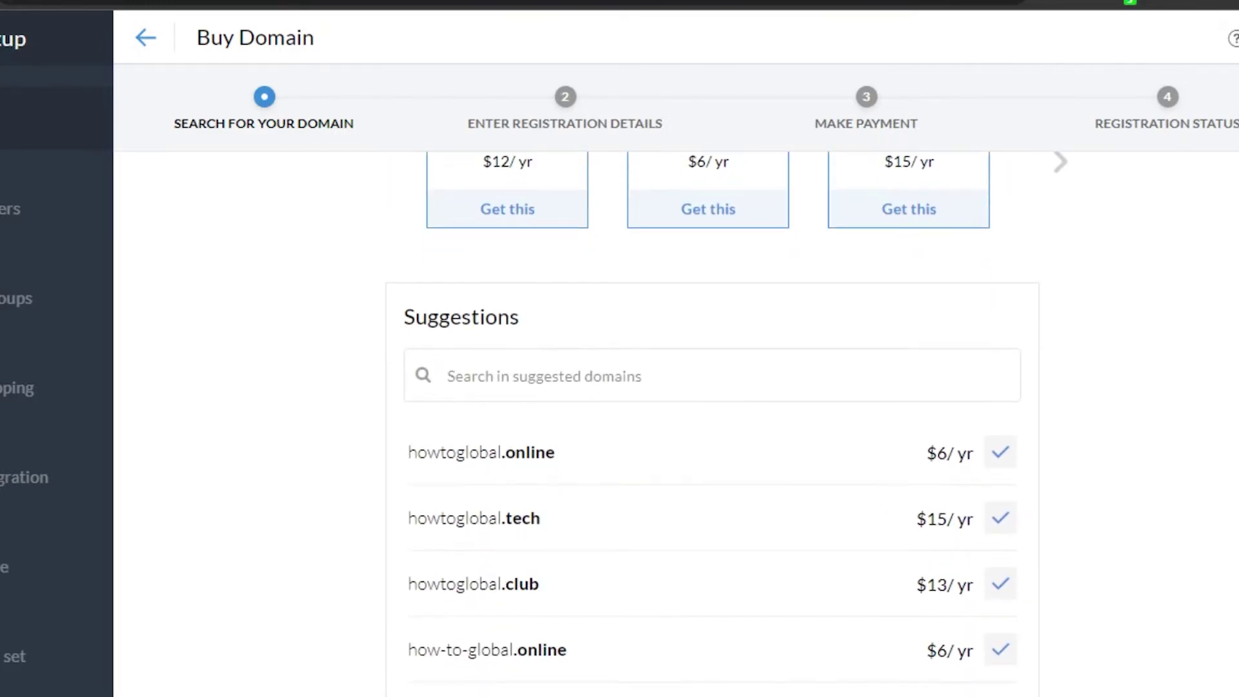
scroll(713, 426, "up", 5)
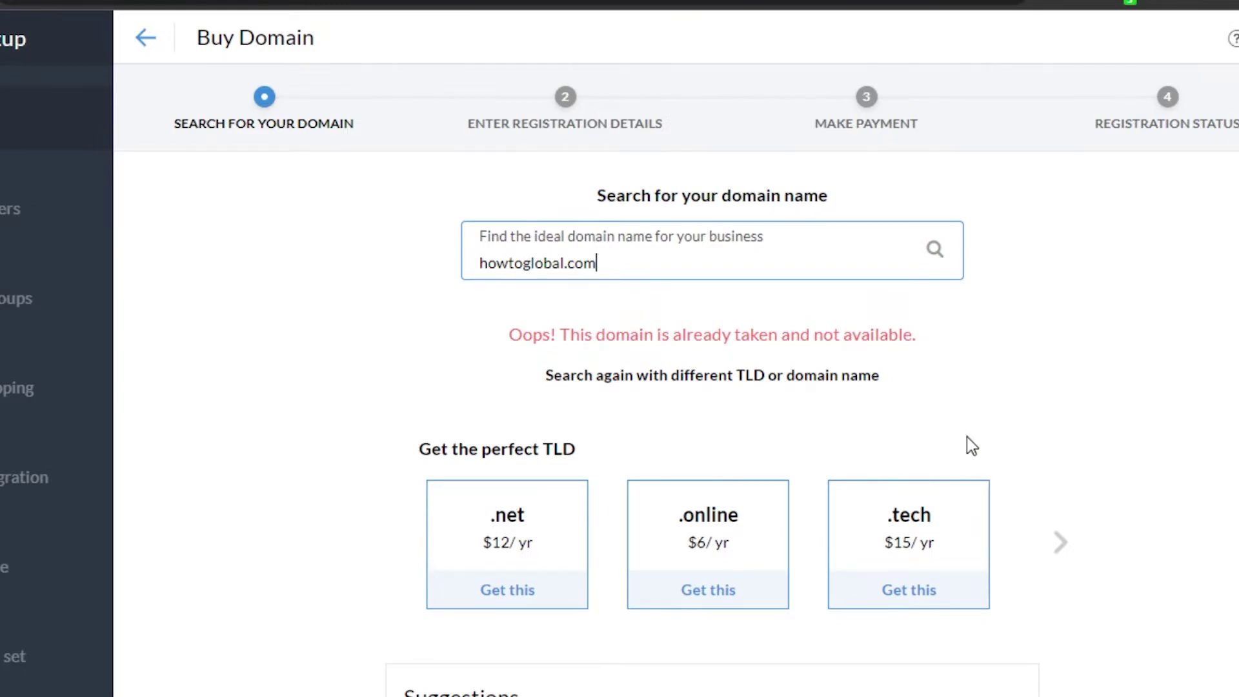
scroll(713, 426, "down", 15)
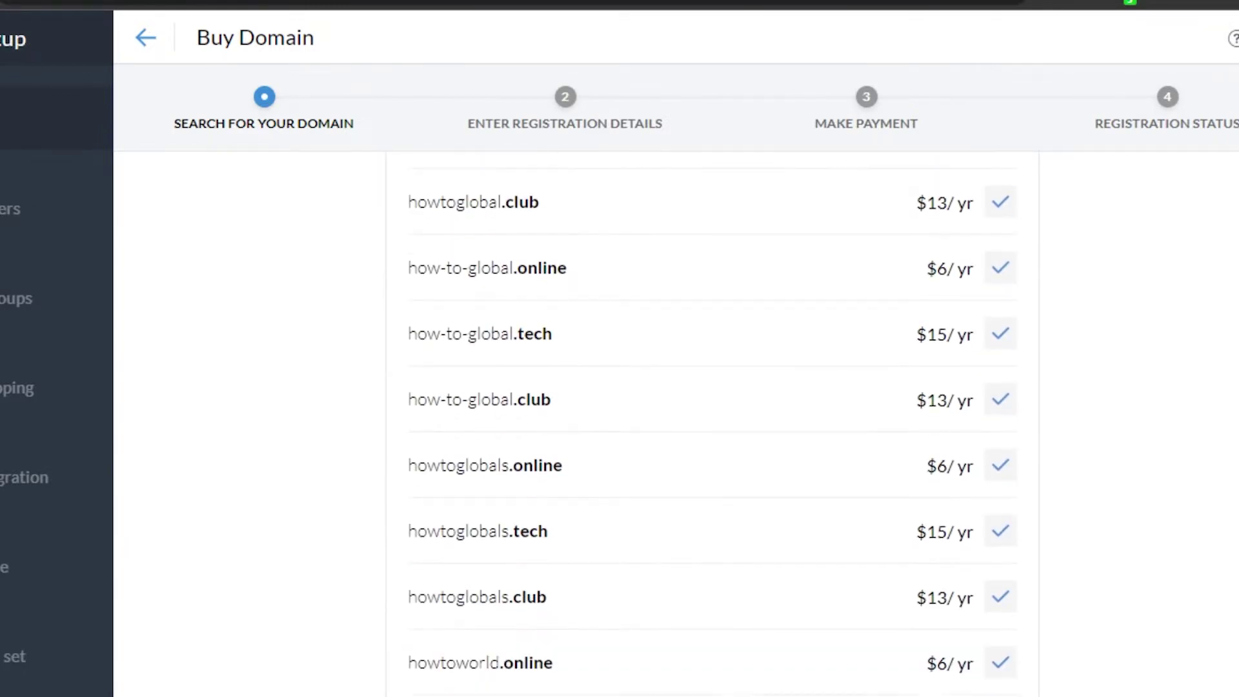
scroll(713, 426, "down", 20)
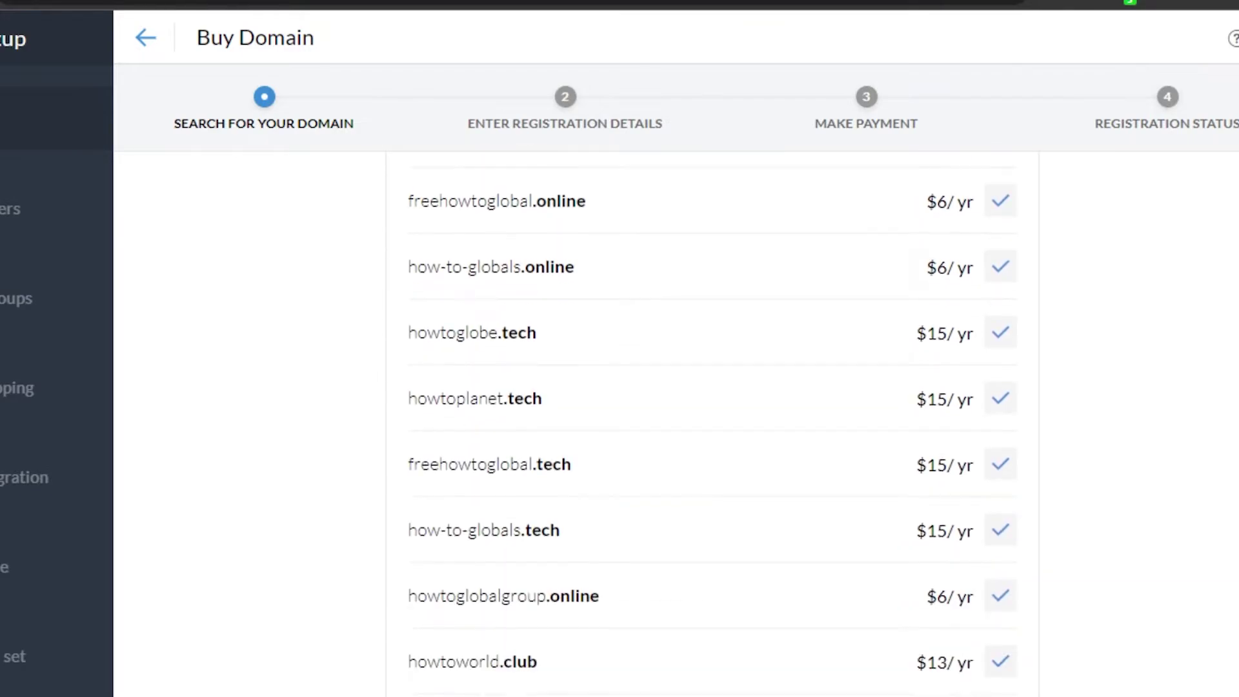
scroll(713, 426, "down", 5)
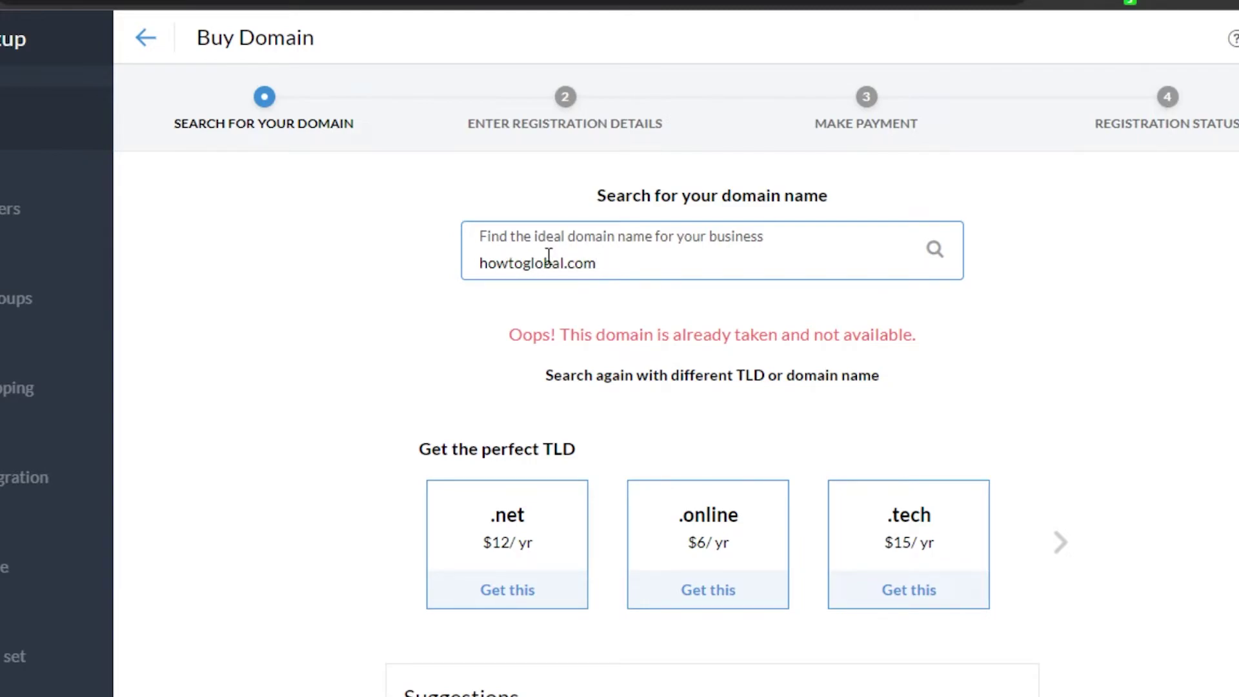
Search howtoglobal01.com, see it available at $10/yr, and go back to Domain Addition.
left_click(565, 263)
type("01")
key("Return")
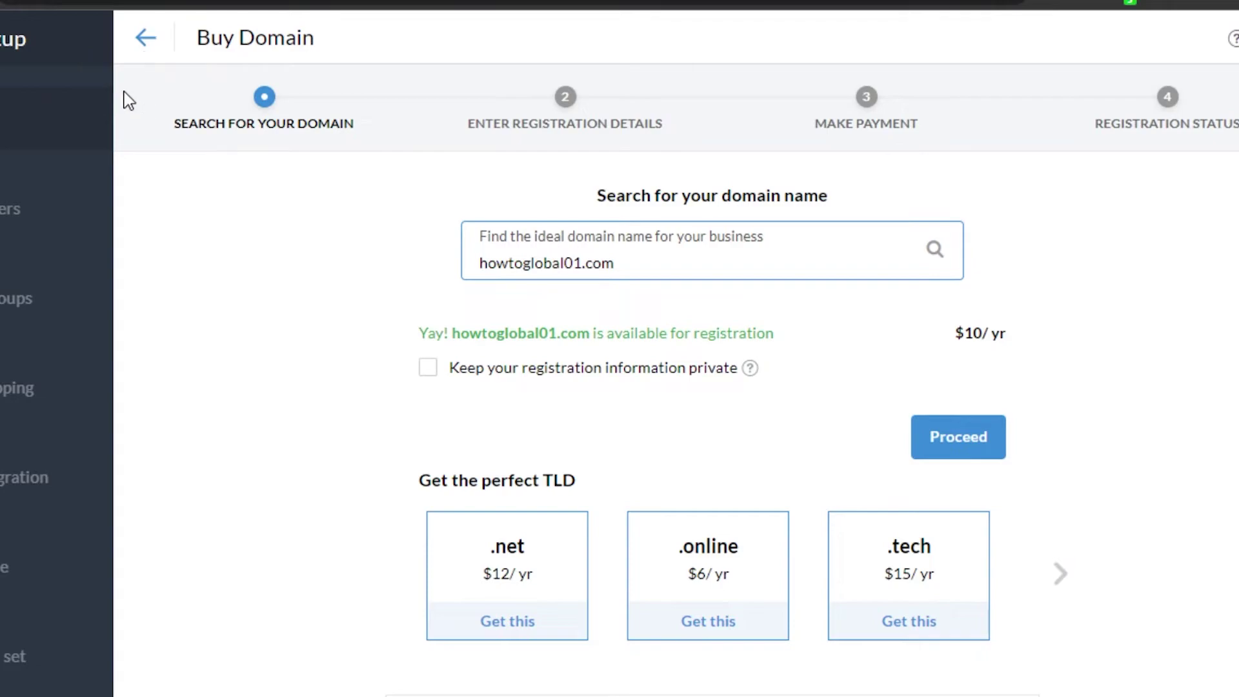
left_click(157, 49)
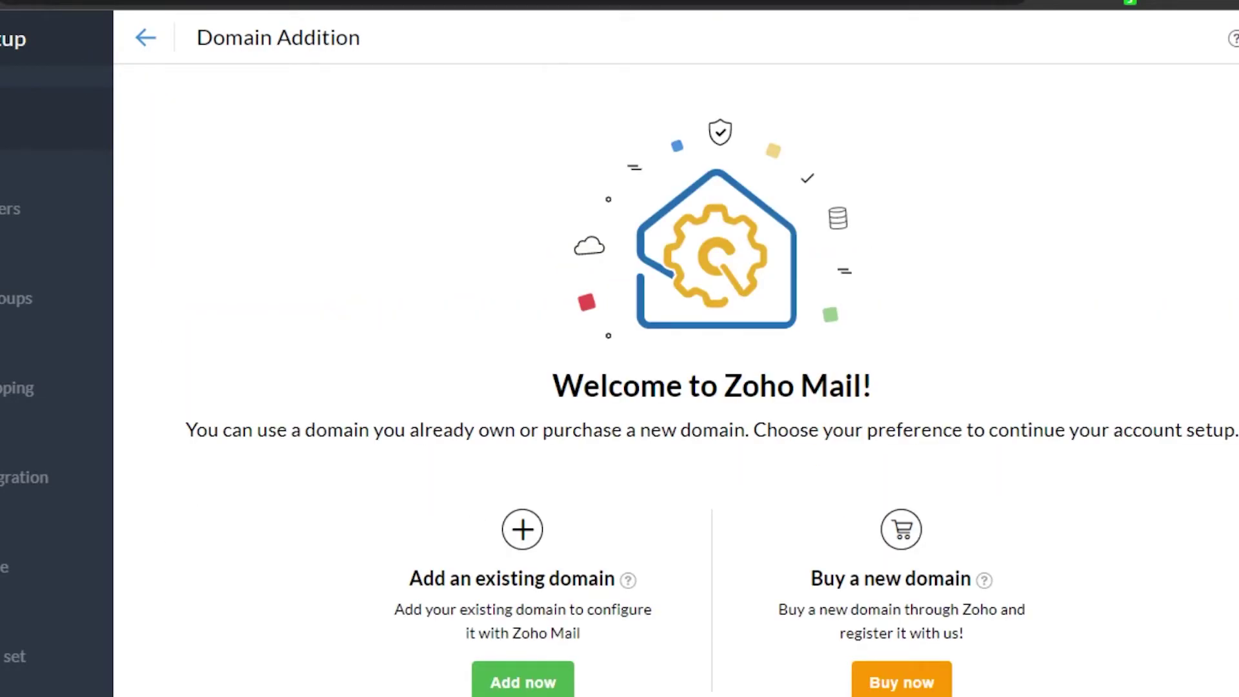
left_click(556, 688)
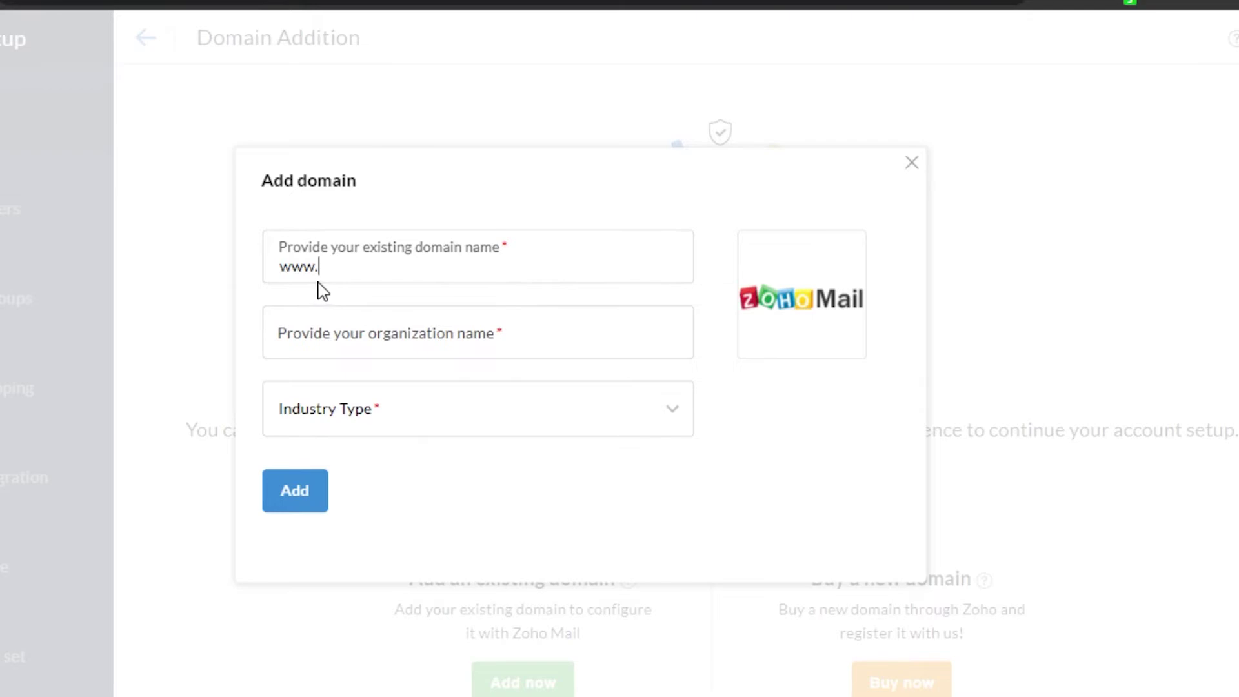
type("howtoglobl")
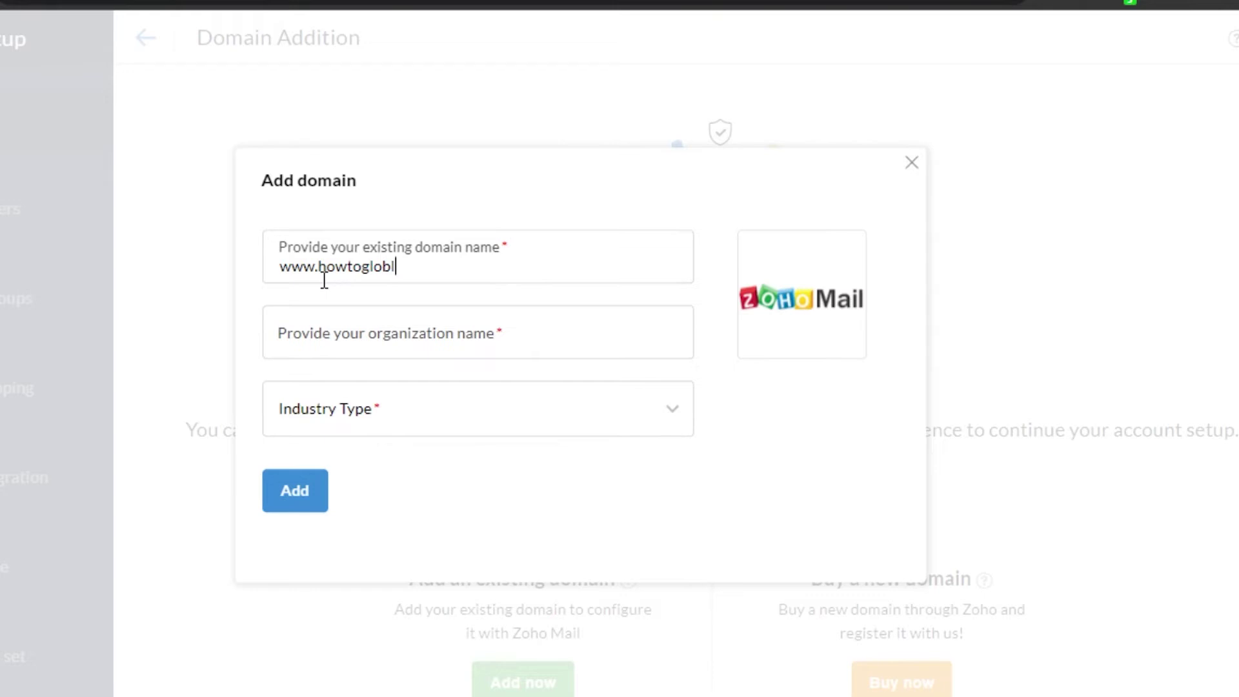
key("BackSpace")
type("al01.com")
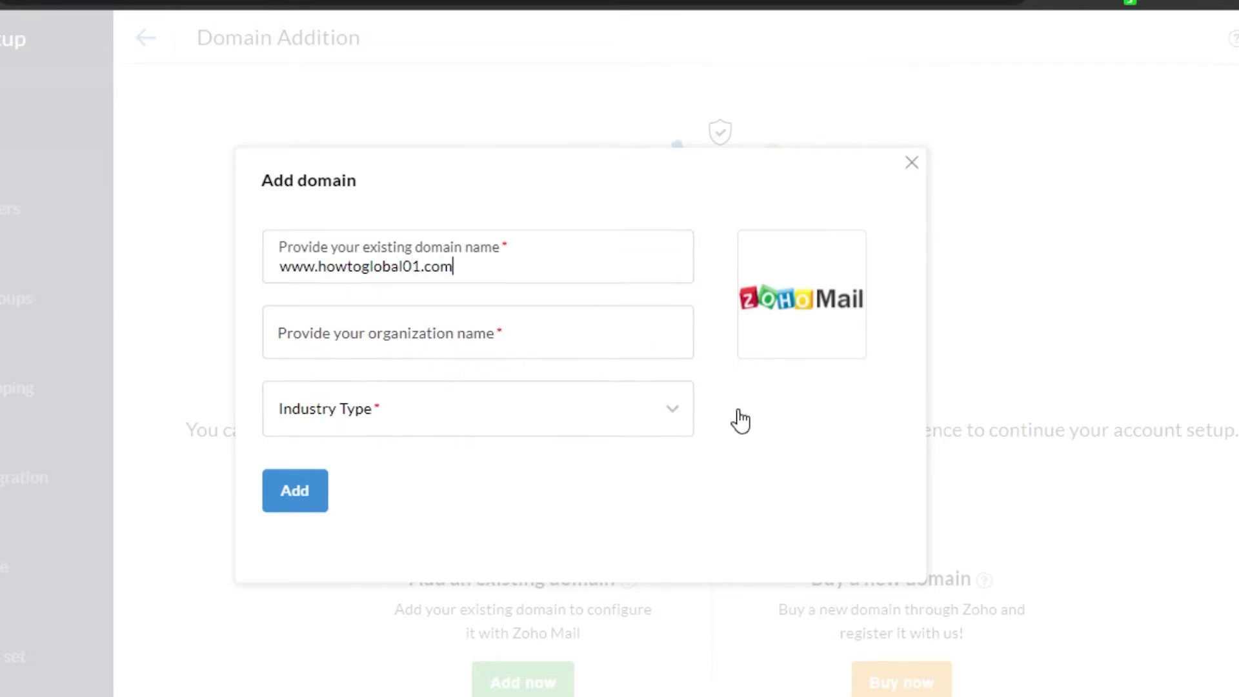
left_click(369, 436)
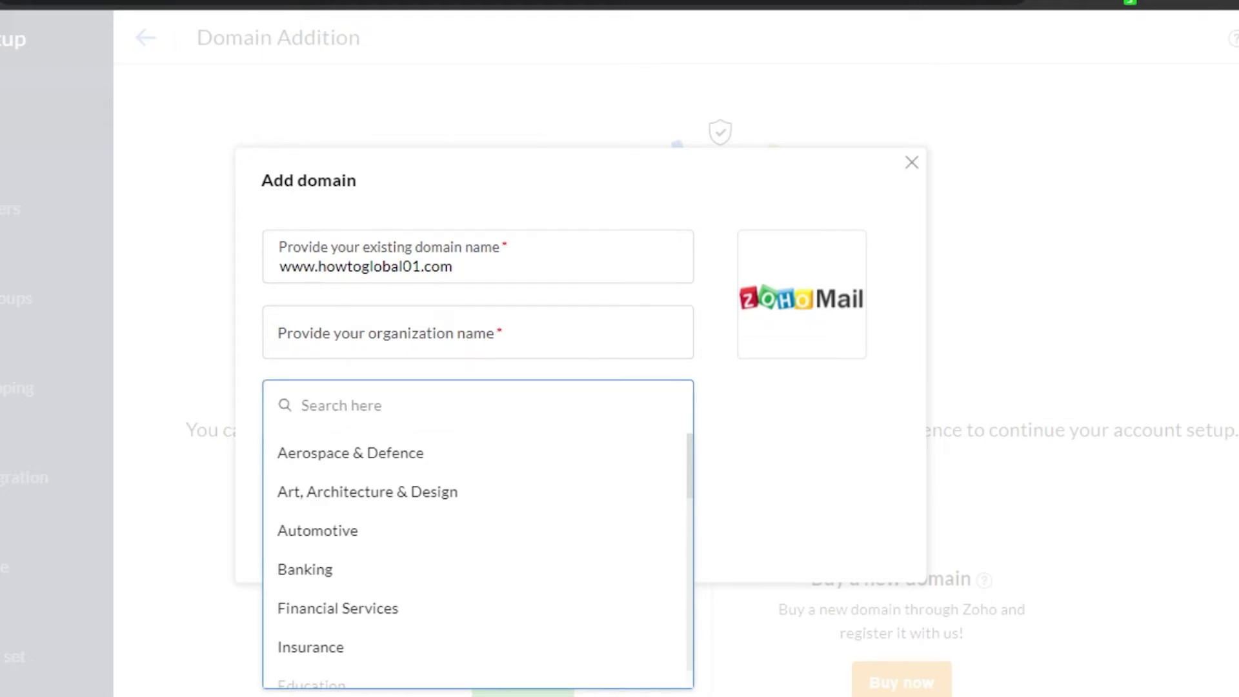
key("Escape")
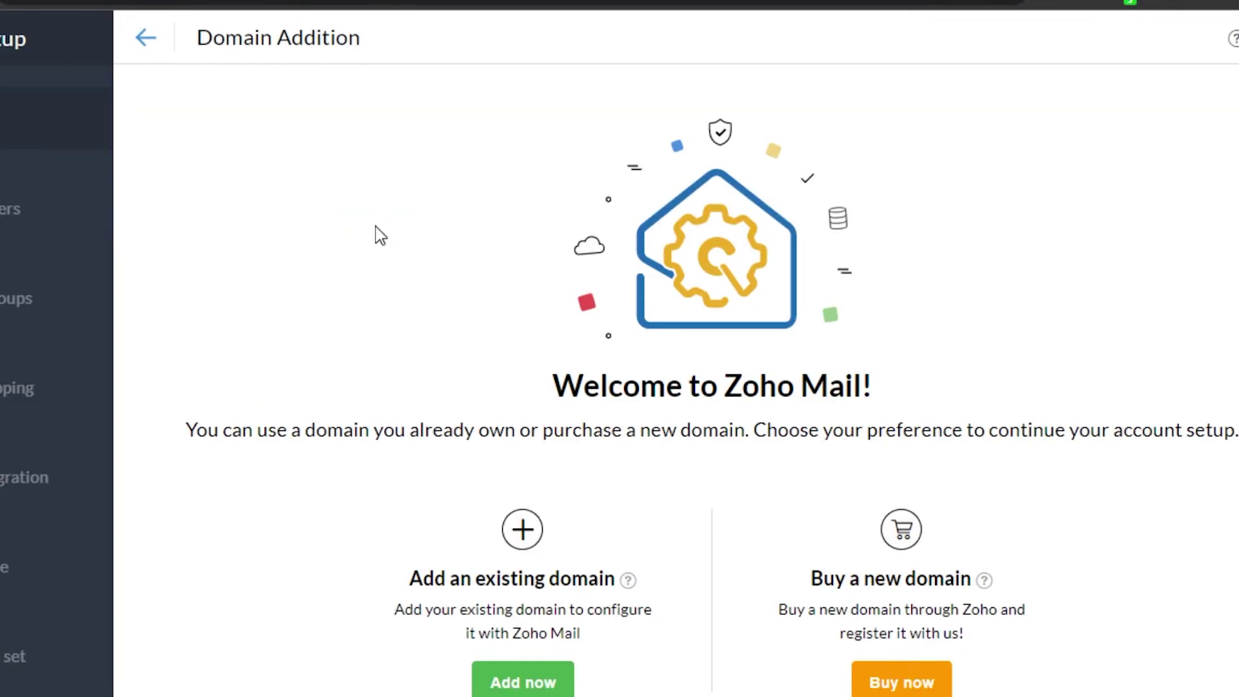